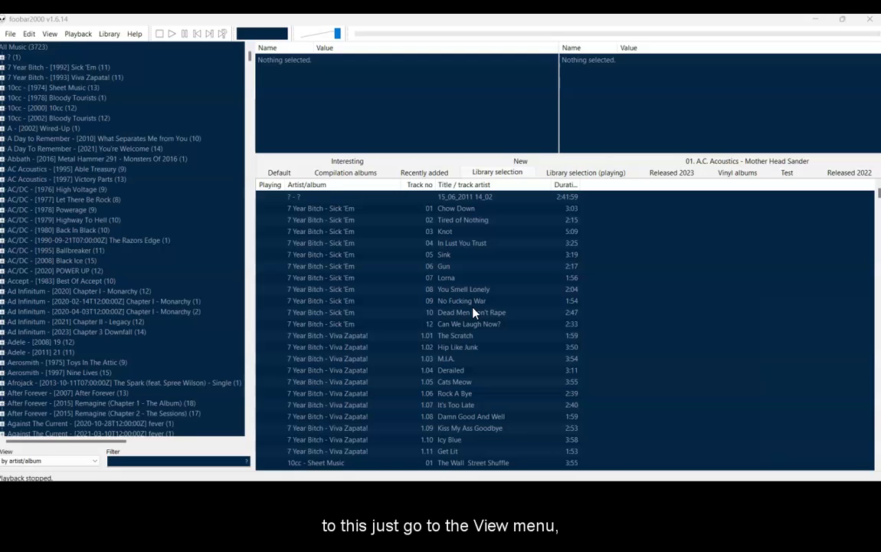
Apply the Album List + Properties main layout through the Quick Appearance Setup
left_click(48, 34)
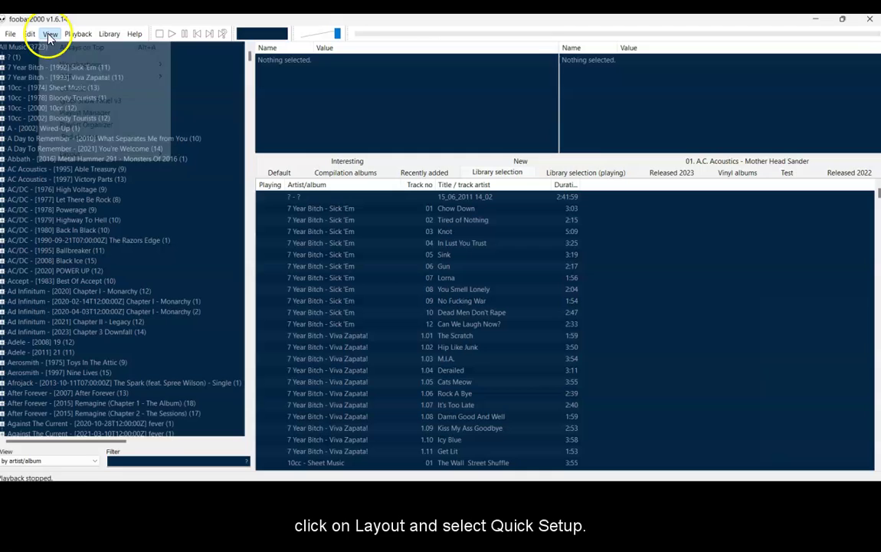
mouse_move(90, 153)
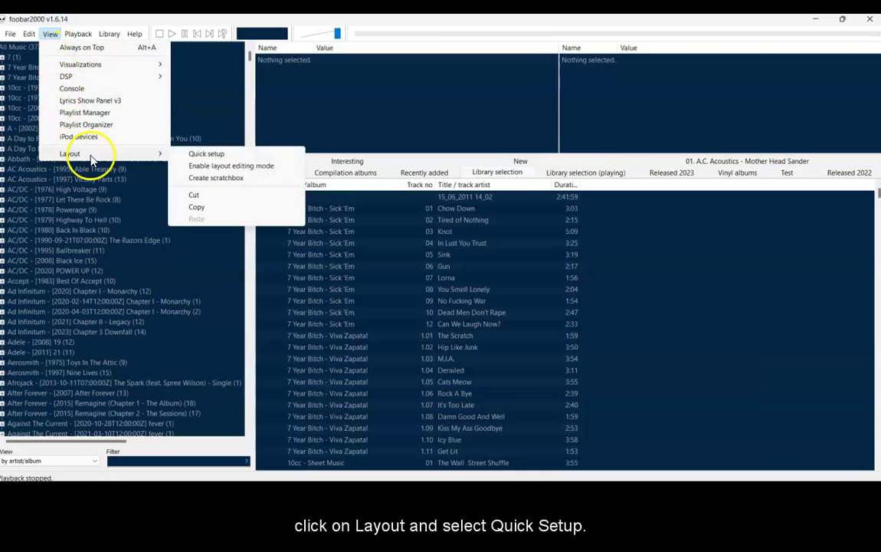
left_click(196, 151)
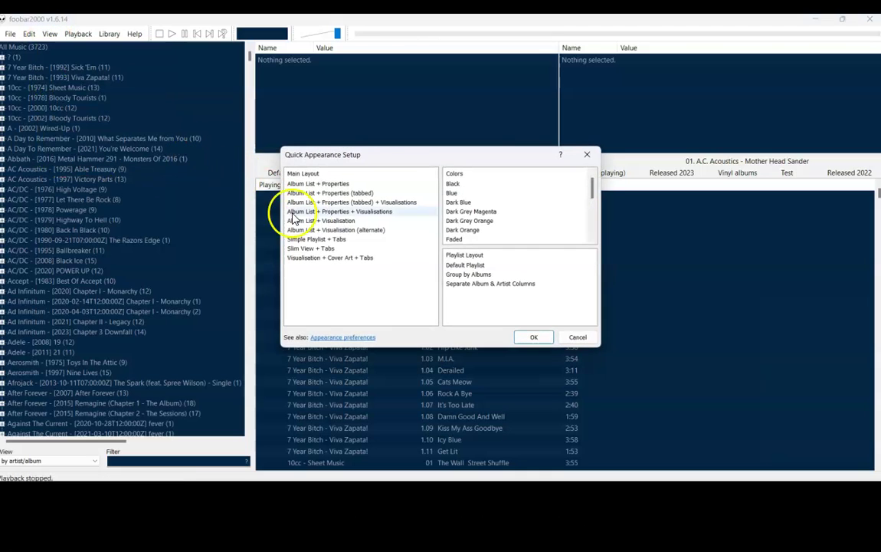
left_click(368, 185)
left_click(530, 337)
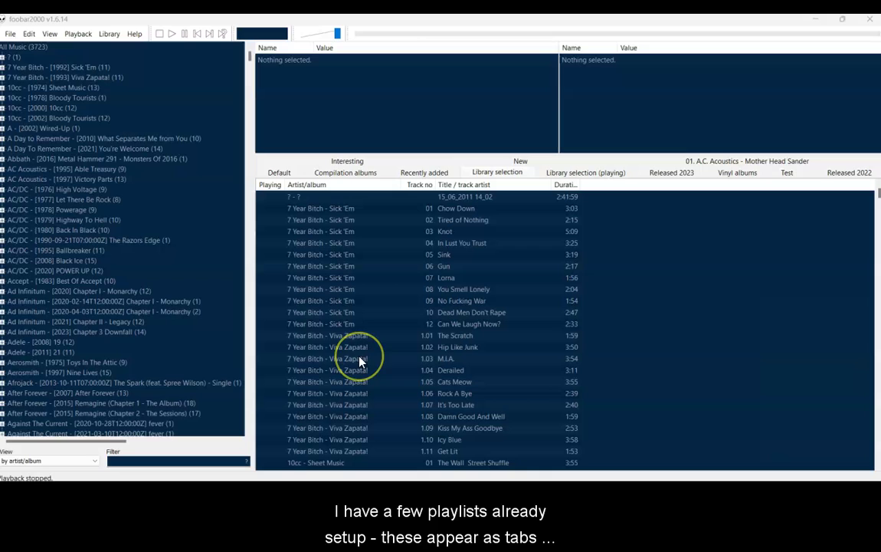
View the contents of the Interesting, Recently added, Released 2023, Vinyl albums and Released 2022 playlists
left_click(346, 161)
left_click(444, 165)
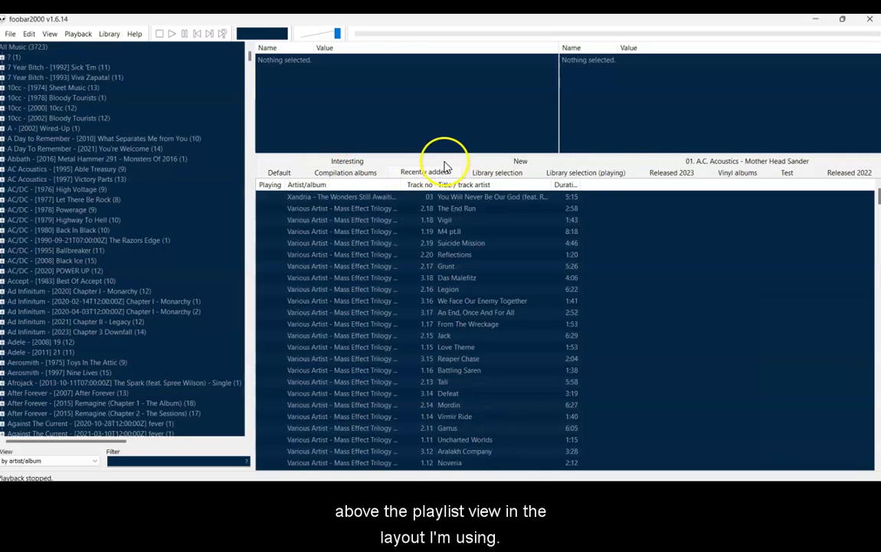
left_click(667, 176)
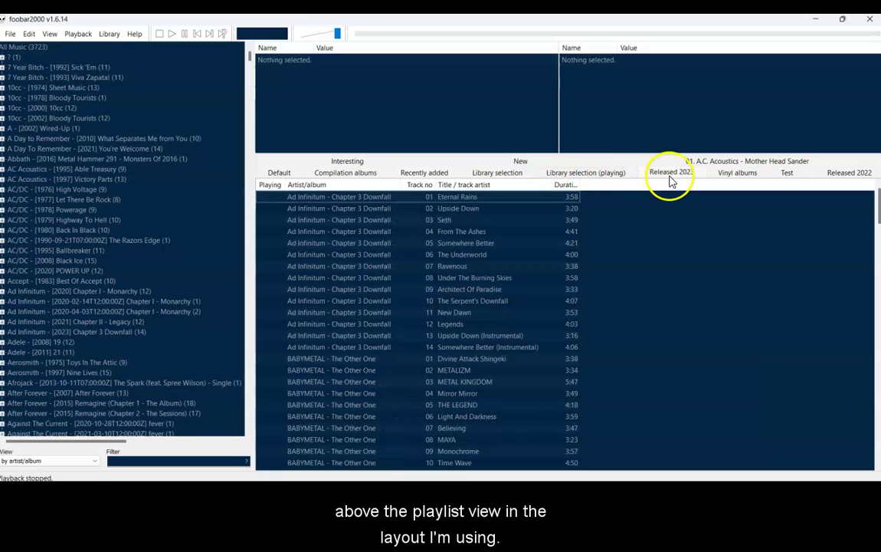
left_click(733, 175)
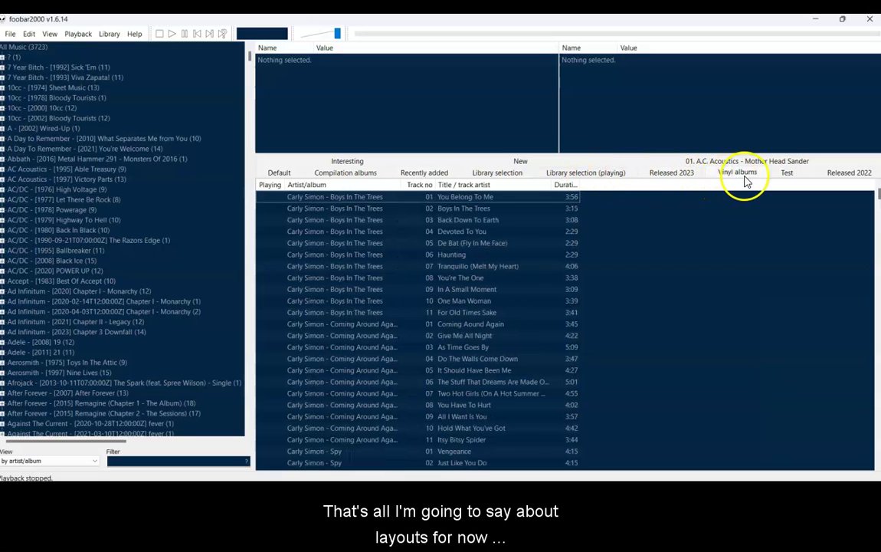
left_click(839, 174)
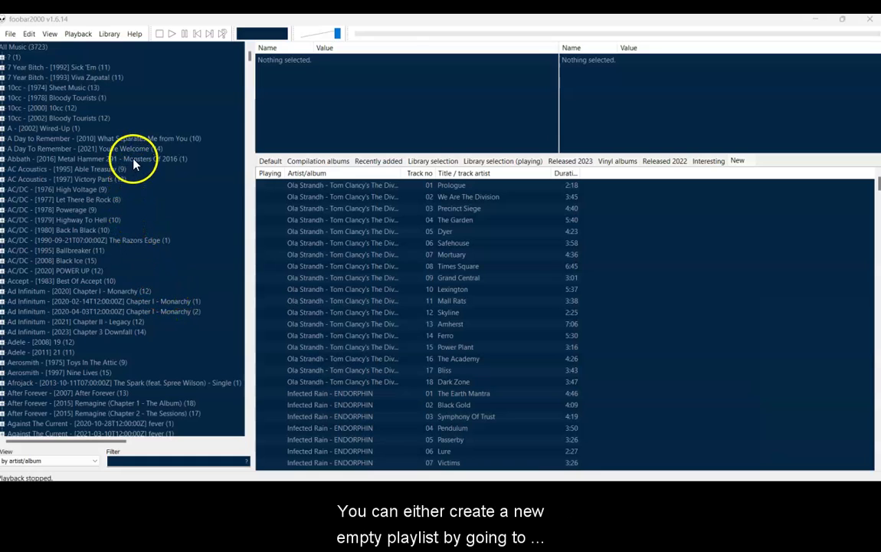
Create a new empty playlist with its default name
left_click(10, 35)
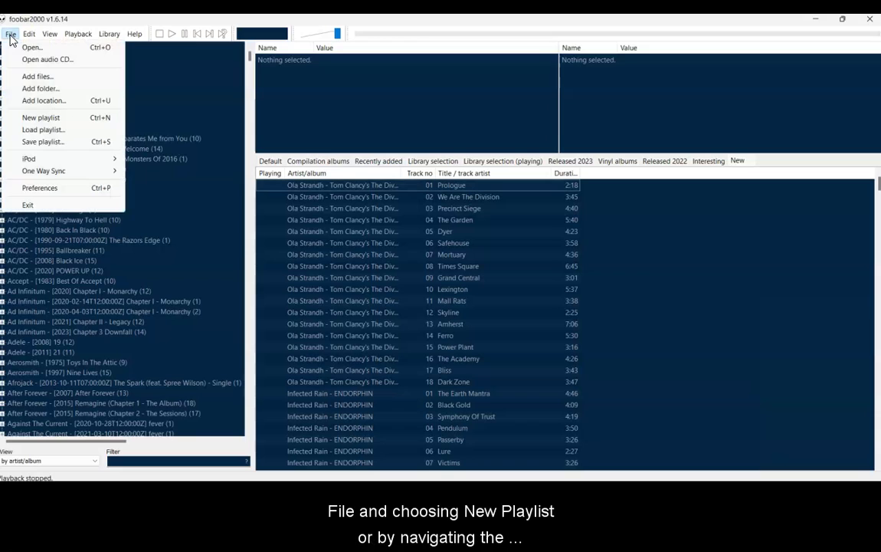
left_click(62, 119)
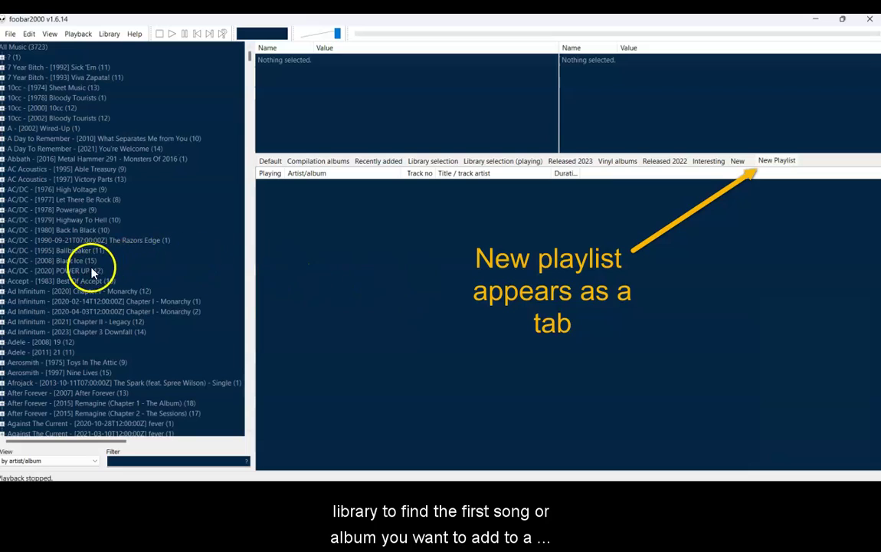
Send the track Shot In The Dark from AC/DC's POWER UP album to its own new playlist and stop playback
left_click(4, 271)
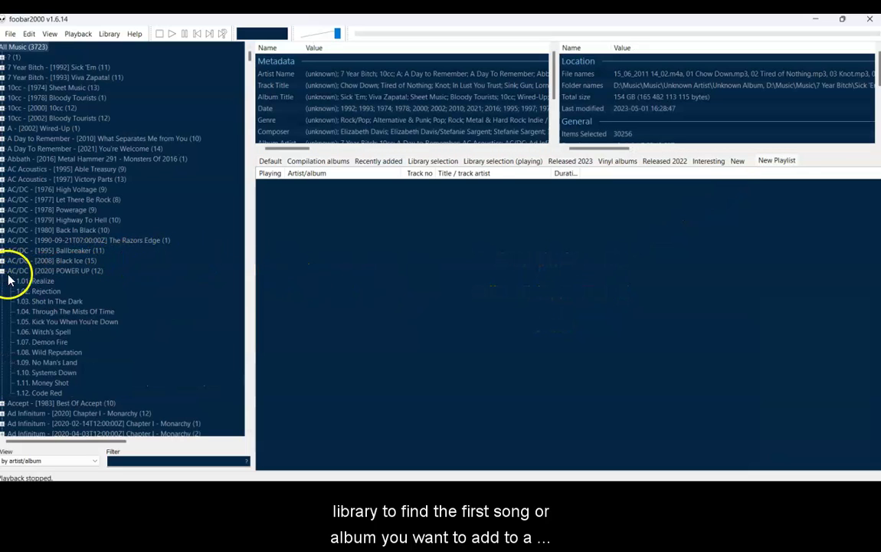
right_click(51, 304)
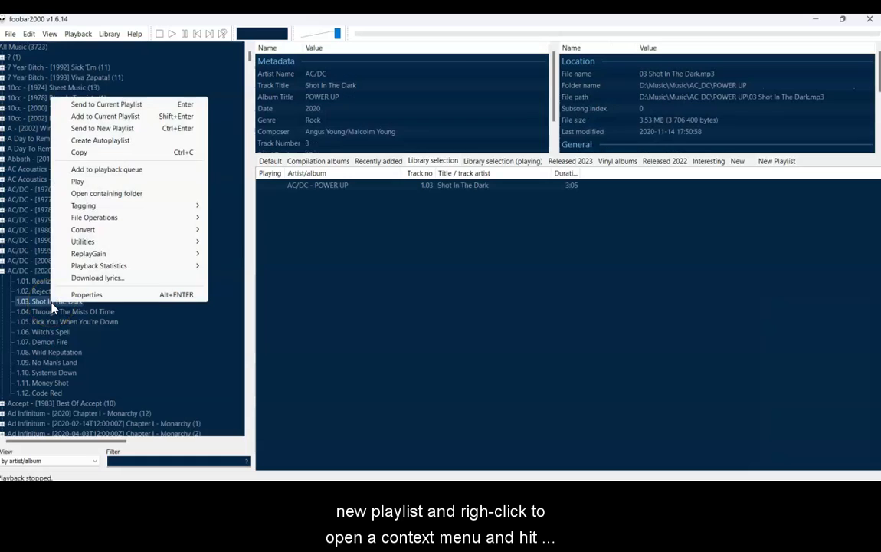
left_click(146, 129)
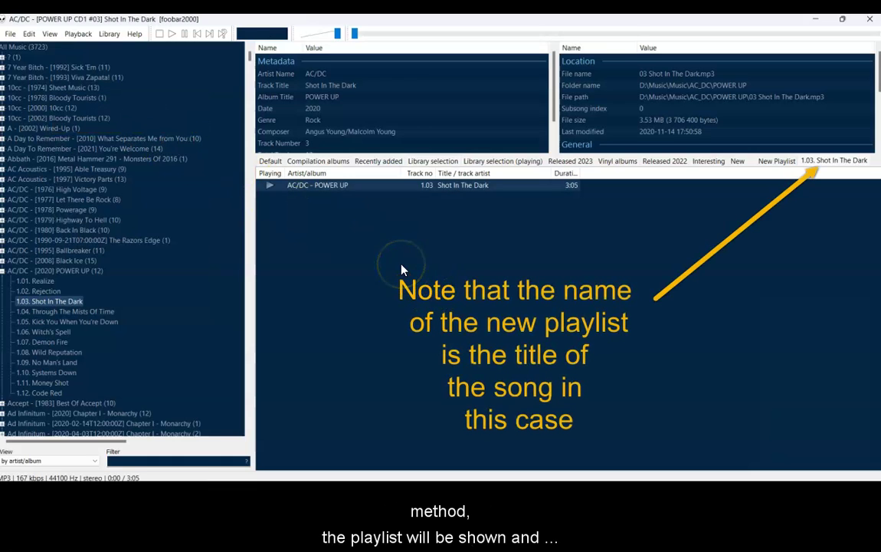
left_click(159, 34)
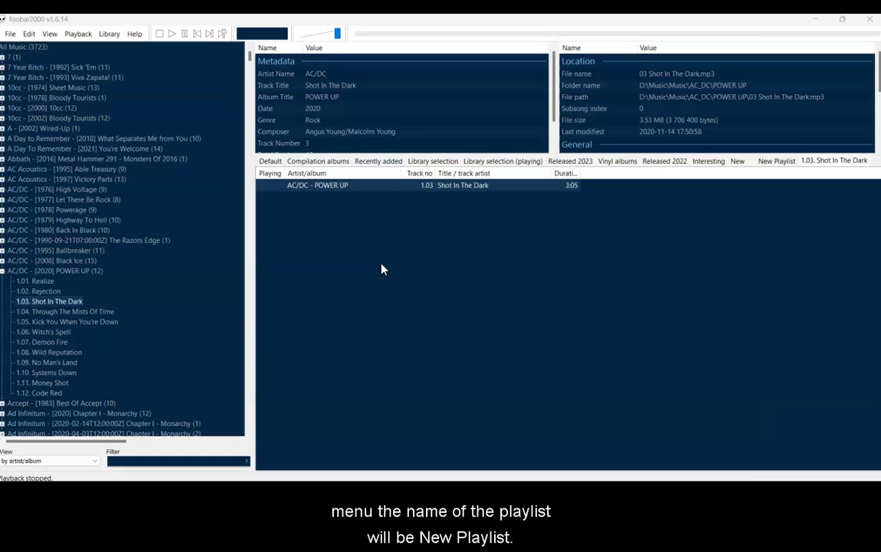
Compare the contents of the empty New Playlist with those of the Shot In The Dark playlist
left_click(778, 162)
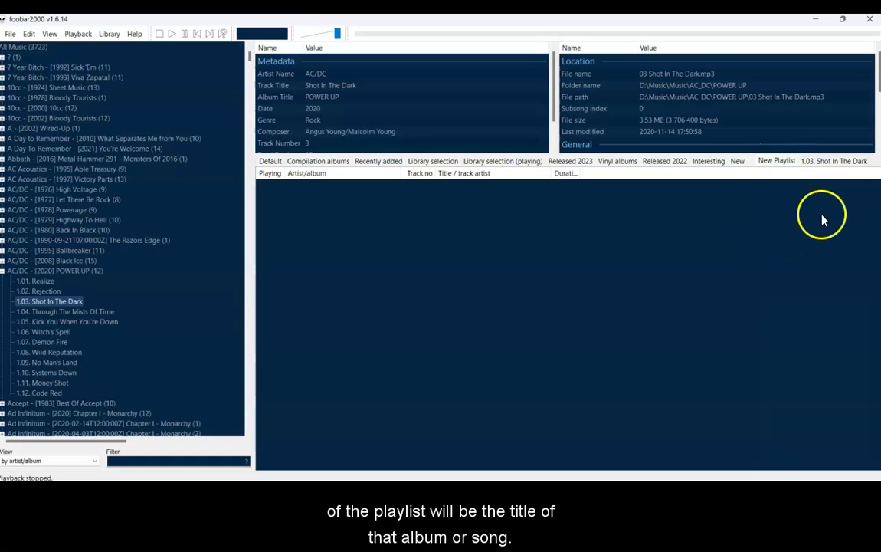
left_click(843, 162)
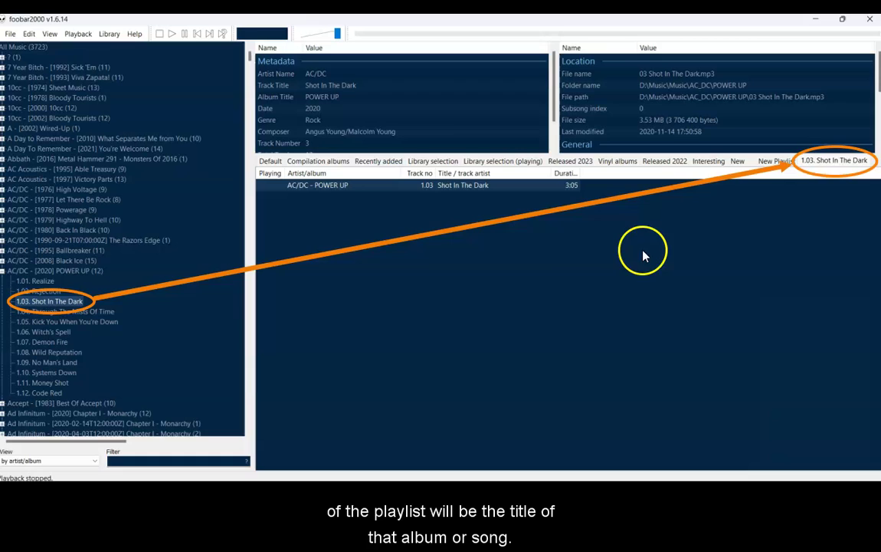
left_click(772, 165)
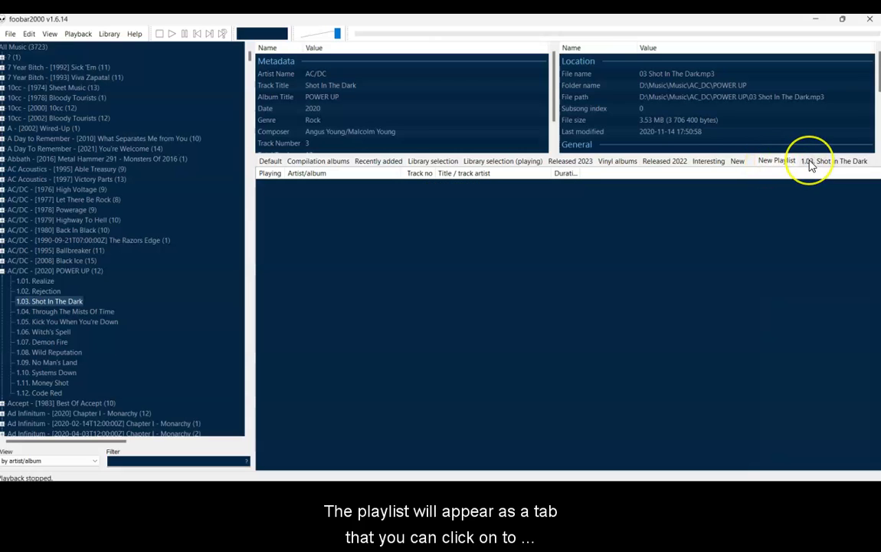
left_click(803, 165)
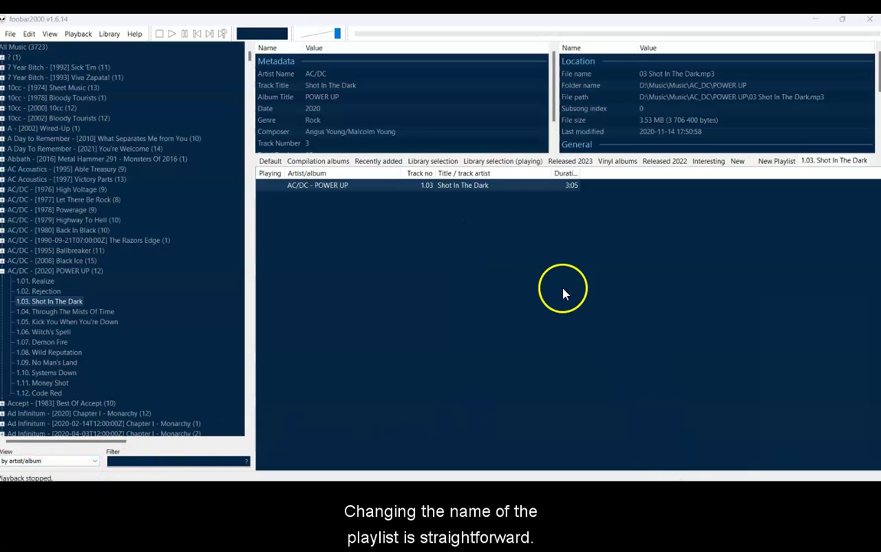
Rename the Shot In The Dark playlist to Rock
right_click(815, 167)
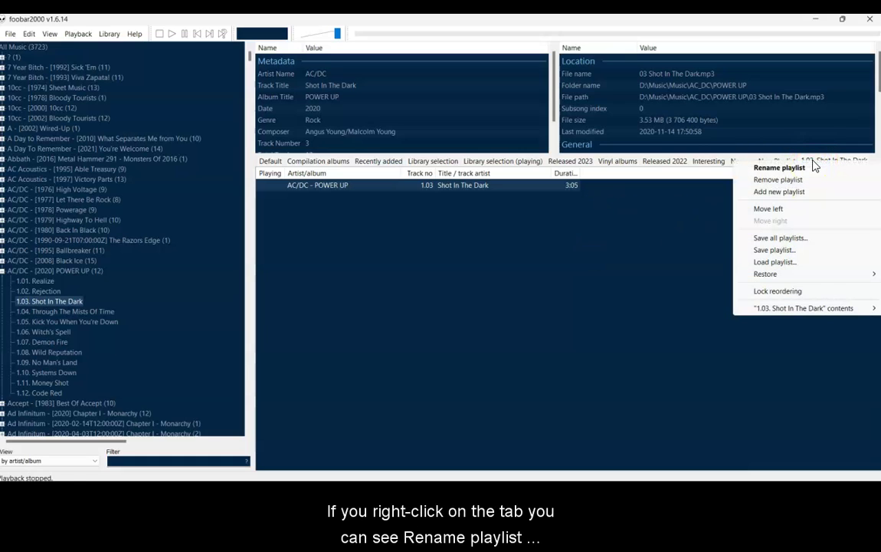
left_click(809, 168)
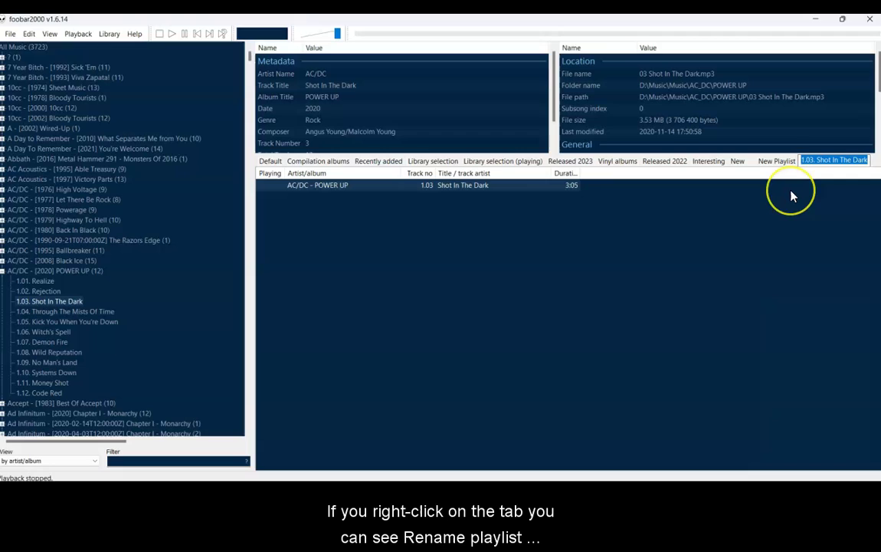
type("Ro")
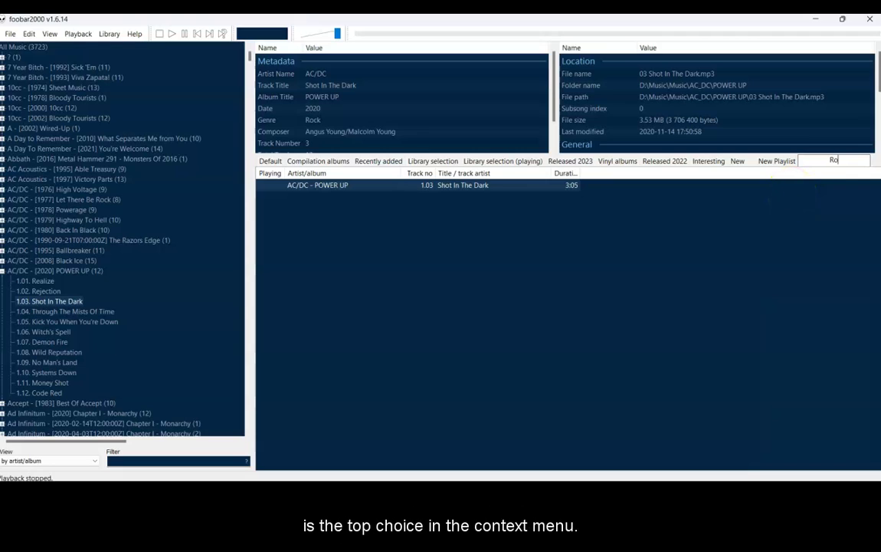
type("ck")
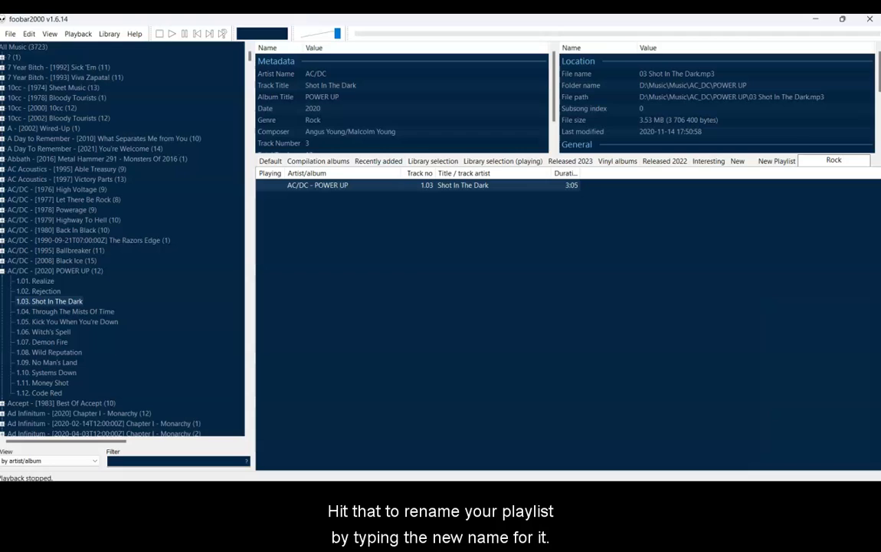
key("Return")
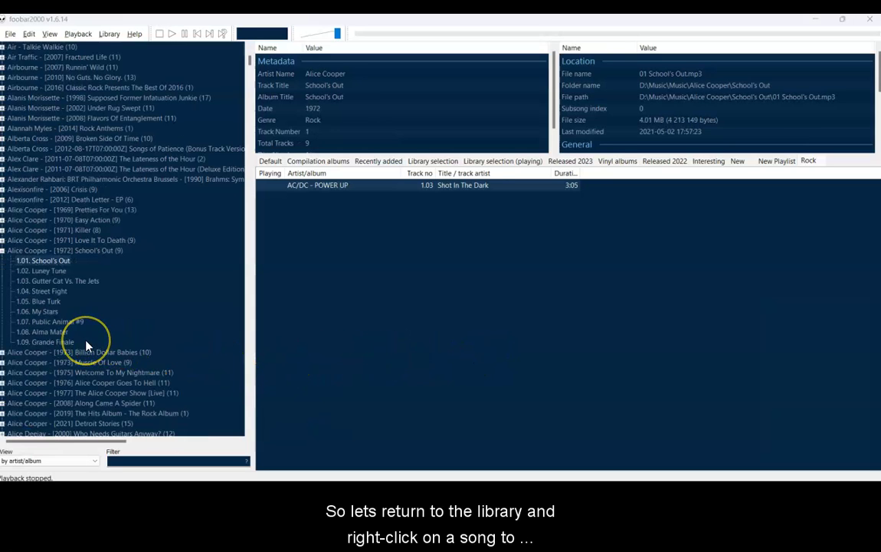
Add Alice Cooper's School's Out from the library to the Rock playlist, and copy and paste Andrew W. K.'s Party Hard into it
right_click(66, 265)
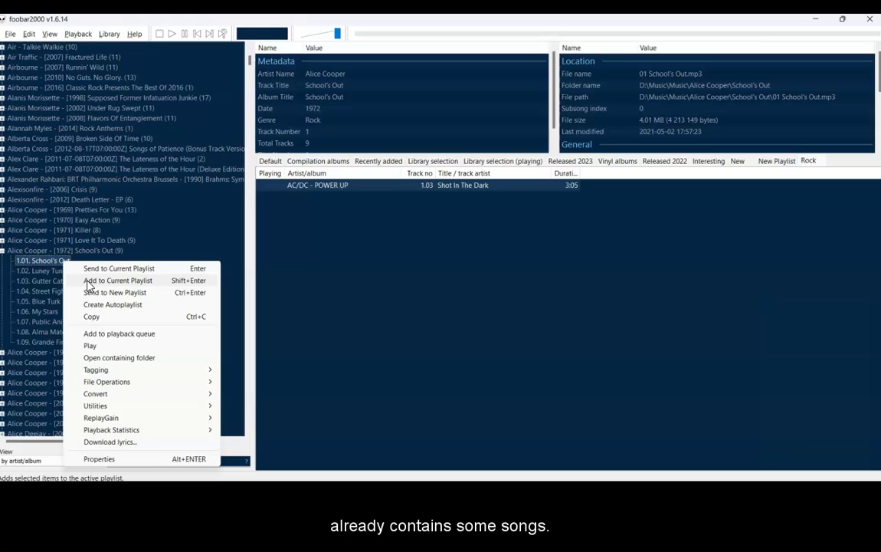
left_click(89, 283)
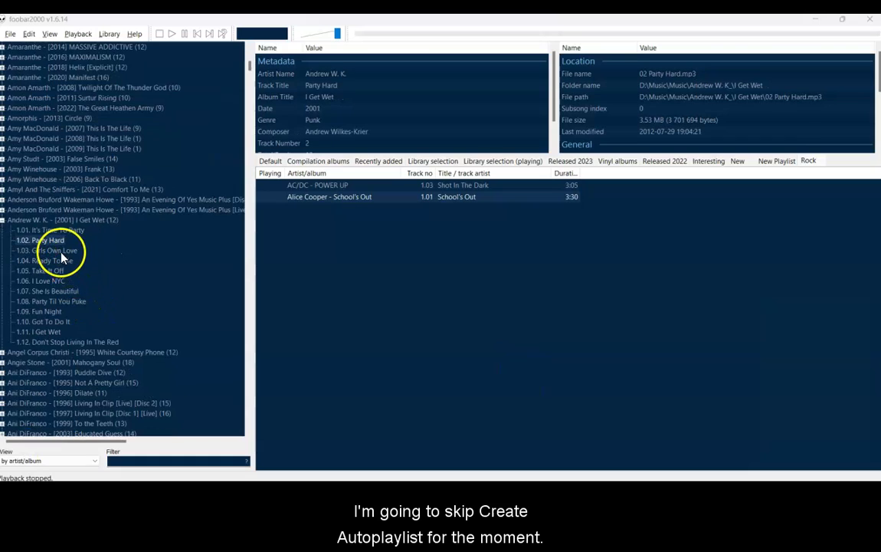
right_click(55, 242)
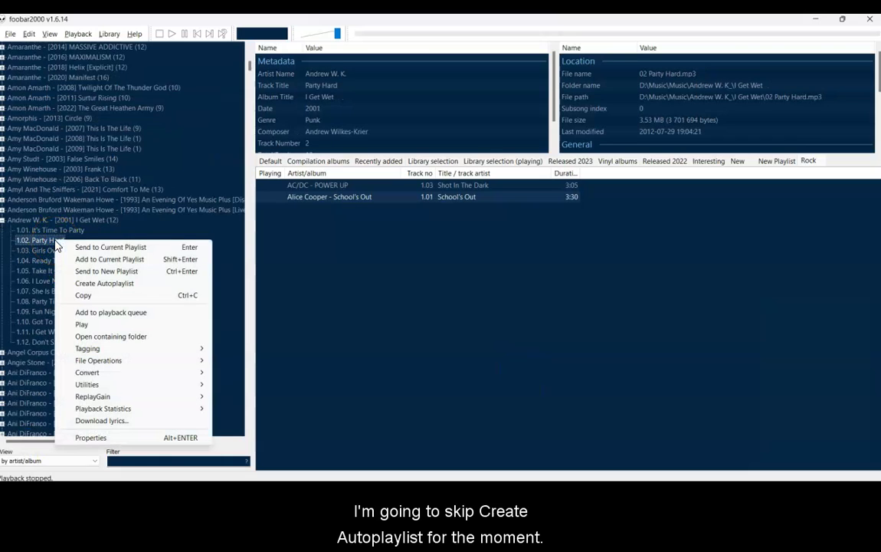
left_click(95, 297)
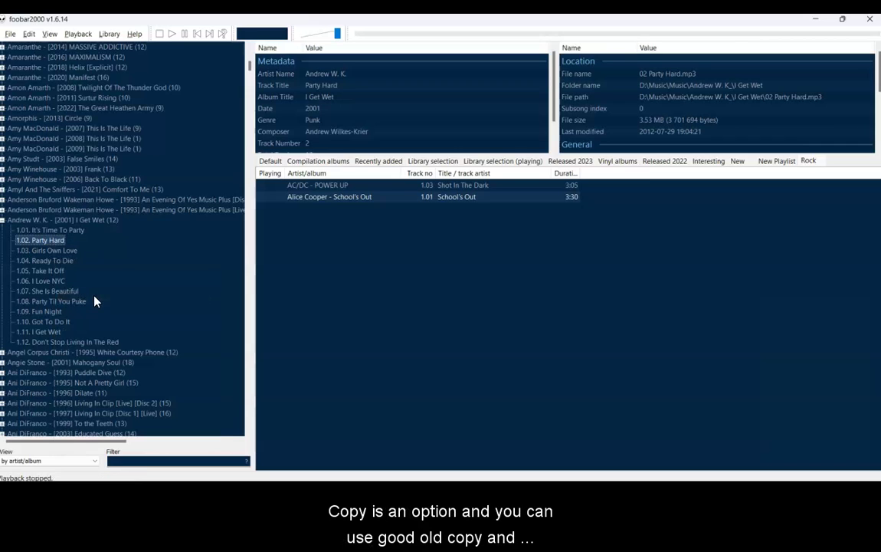
left_click(308, 240)
right_click(308, 239)
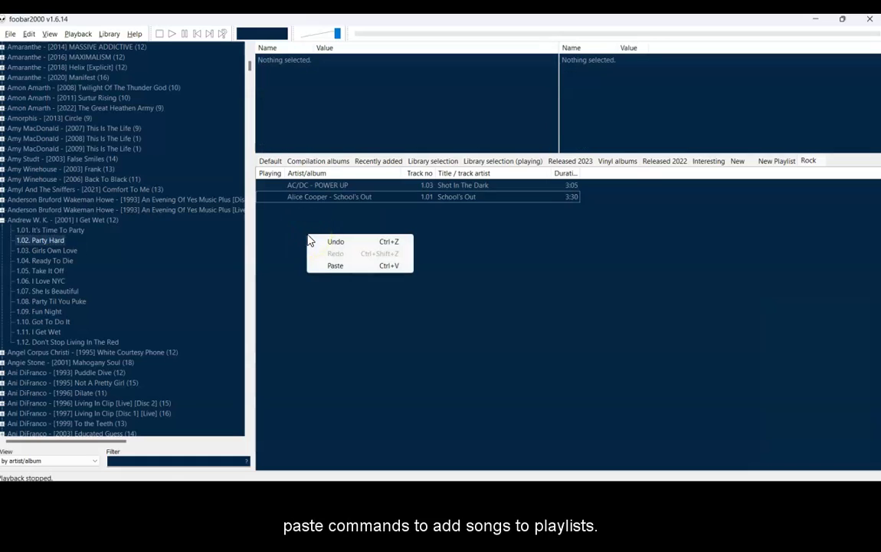
left_click(323, 266)
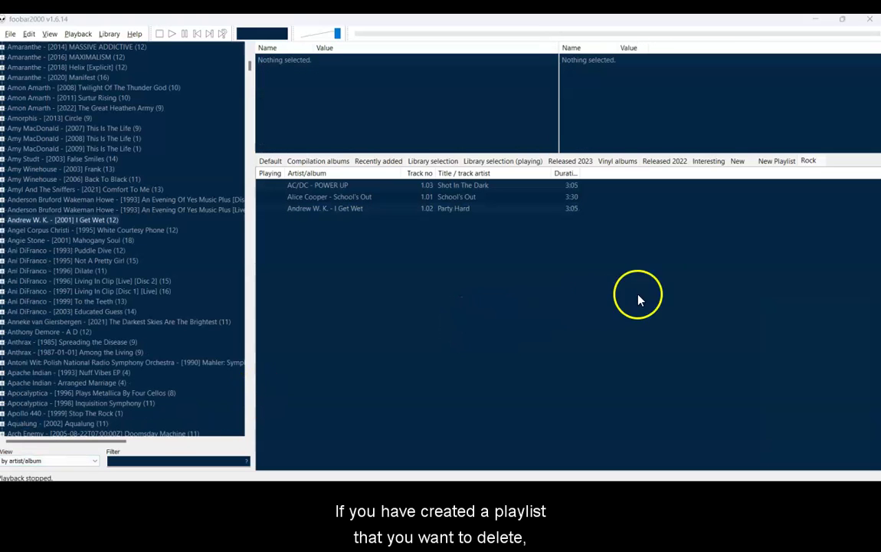
Remove the empty playlist named New Playlist
left_click(778, 162)
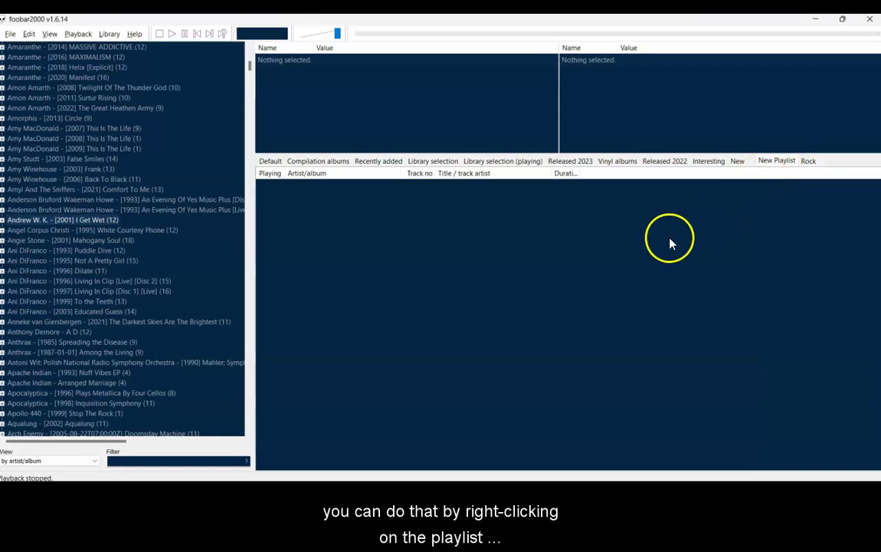
right_click(772, 166)
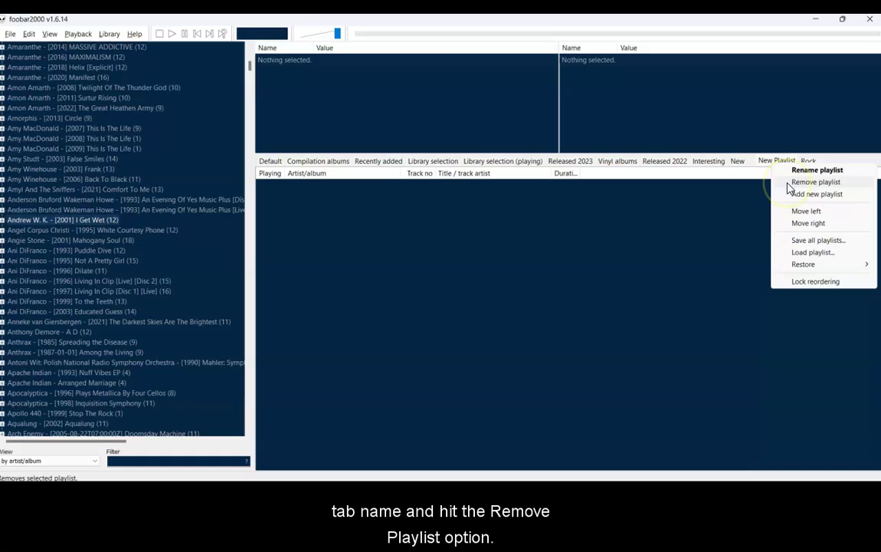
left_click(790, 184)
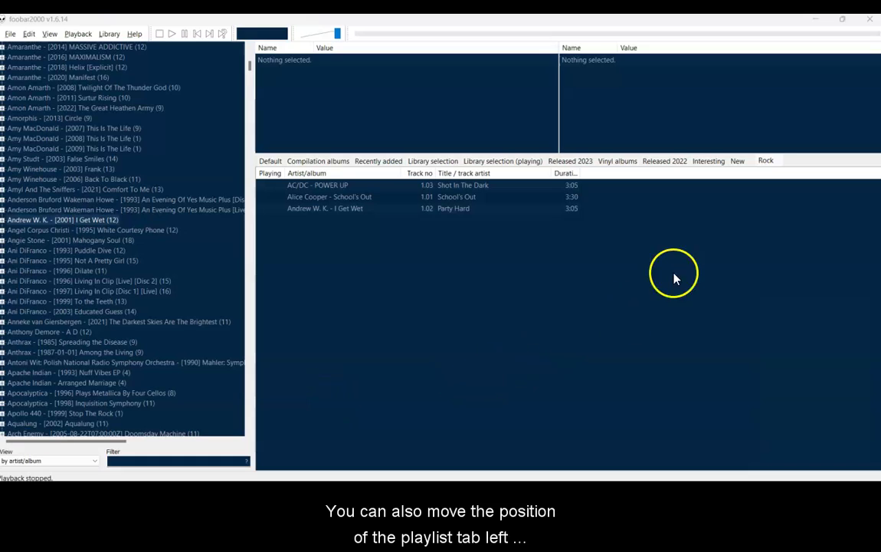
Move the Rock playlist two places to the left so it sits before Interesting
right_click(776, 164)
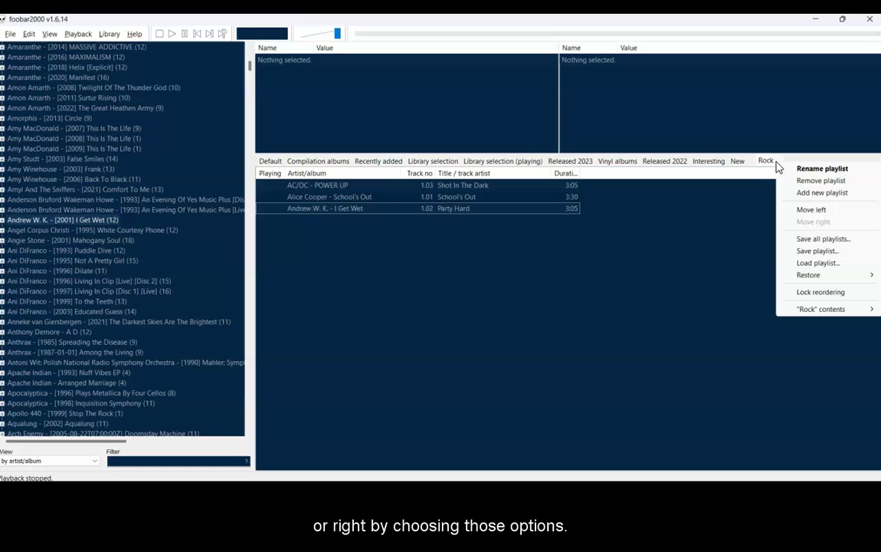
left_click(789, 210)
right_click(748, 161)
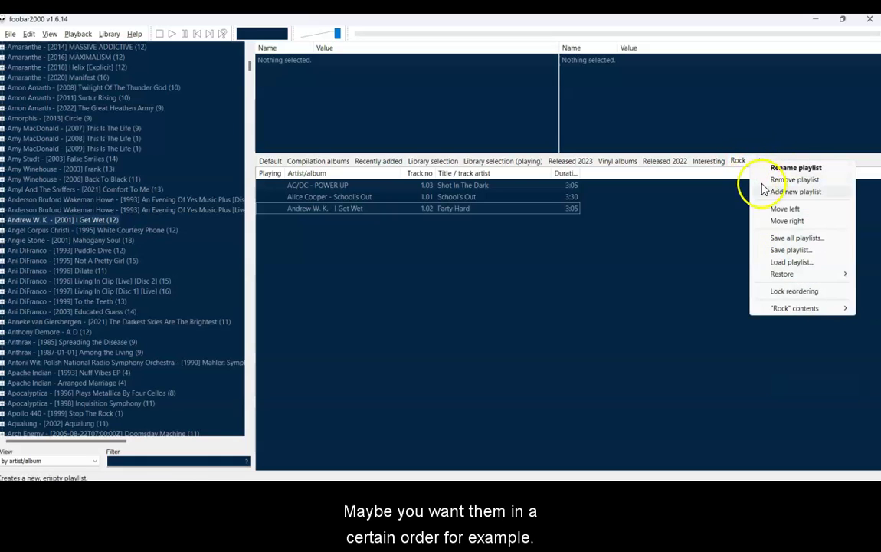
left_click(783, 208)
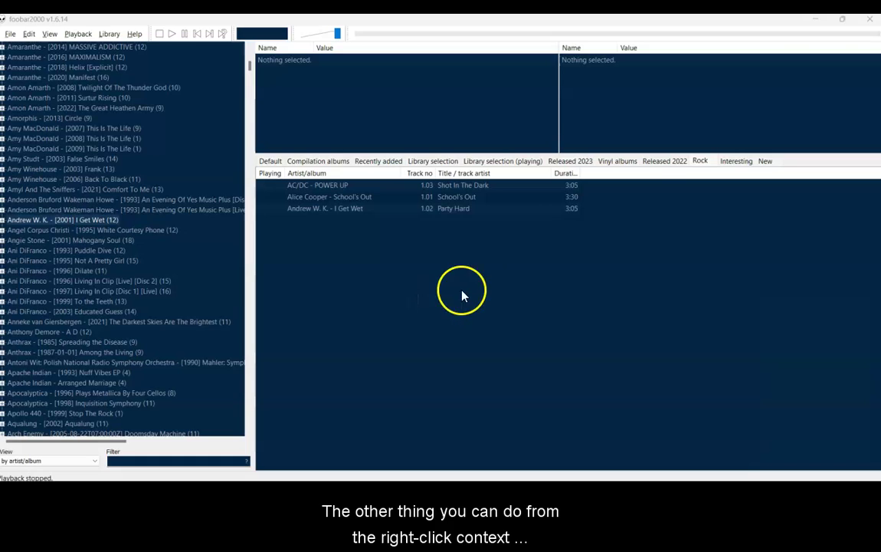
Save all playlists in FPL format to the Foobar2000 - playlists folder in Documents
left_click(703, 164)
right_click(706, 164)
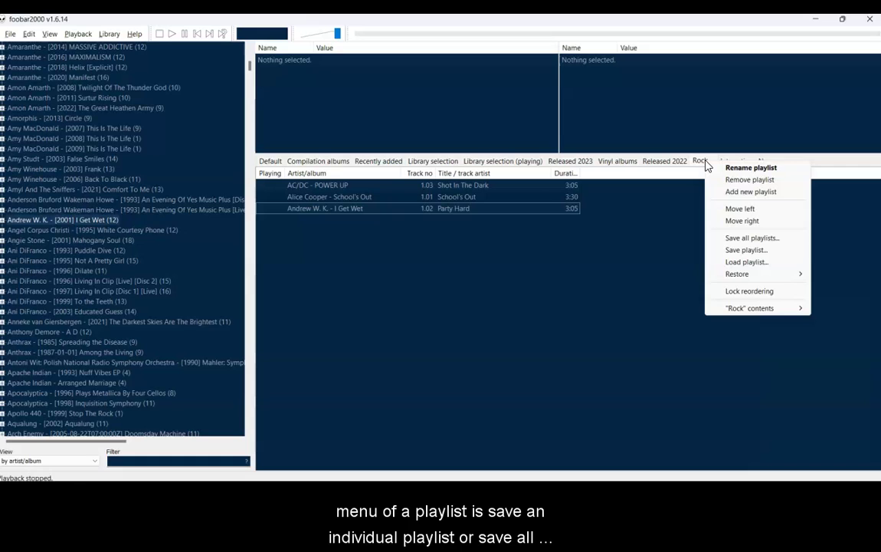
left_click(734, 239)
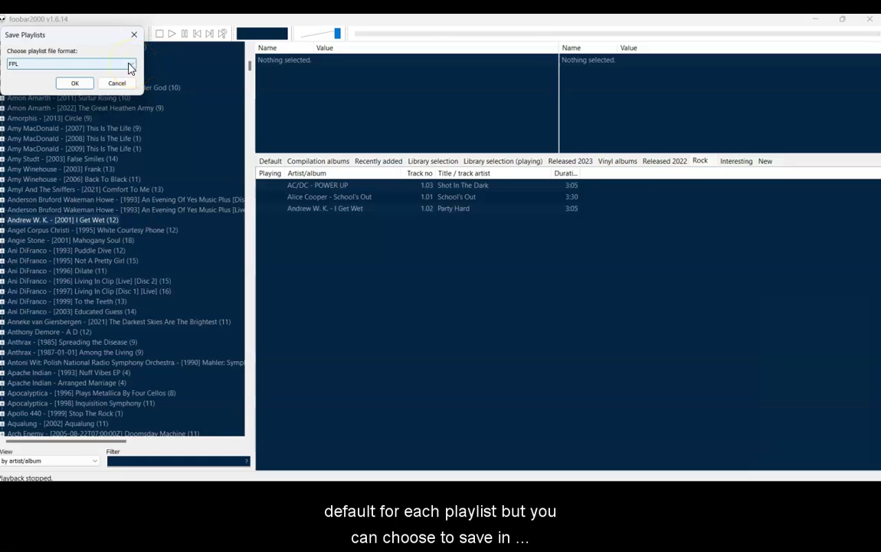
left_click(74, 82)
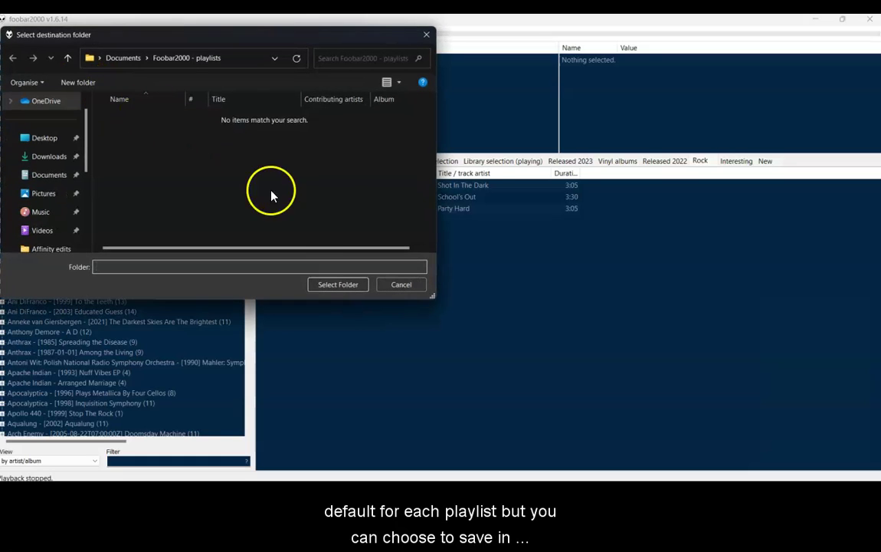
left_click(353, 291)
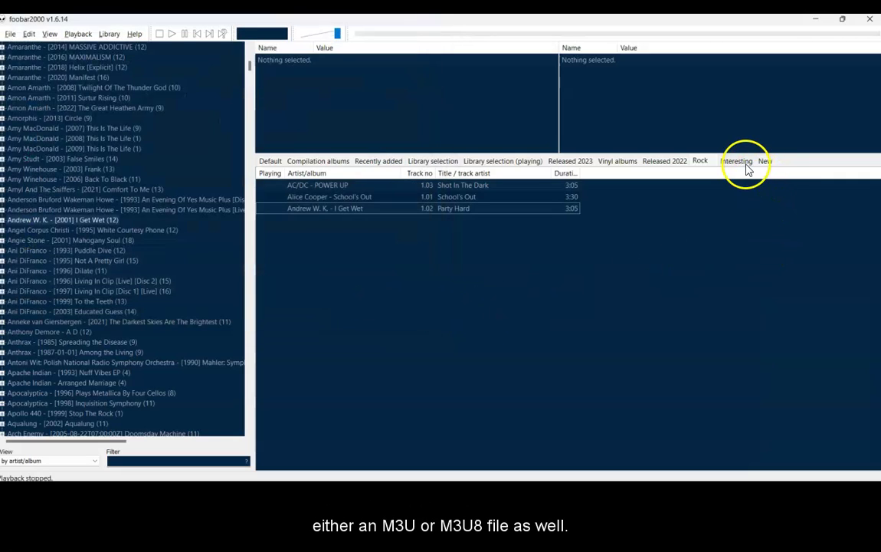
Save the Rock playlist as an m3u file named rock in the Foobar2000 - playlists folder
right_click(701, 162)
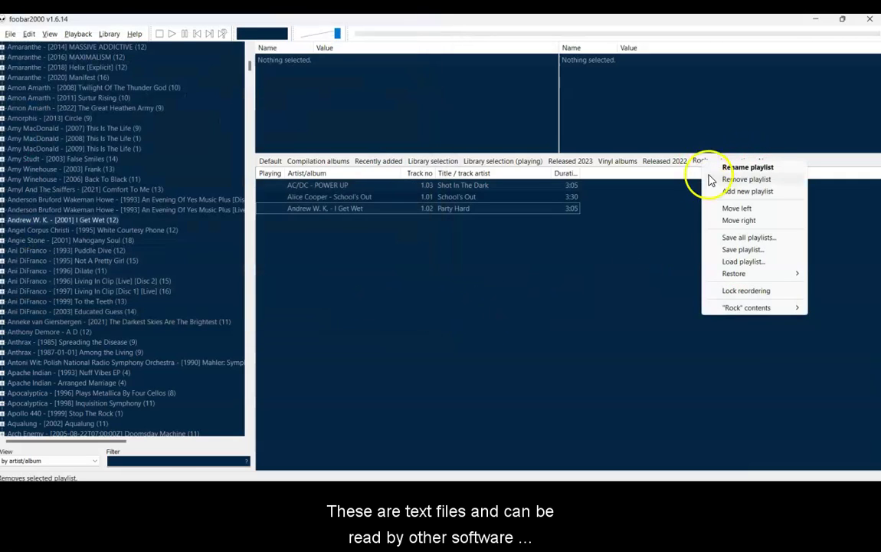
left_click(724, 249)
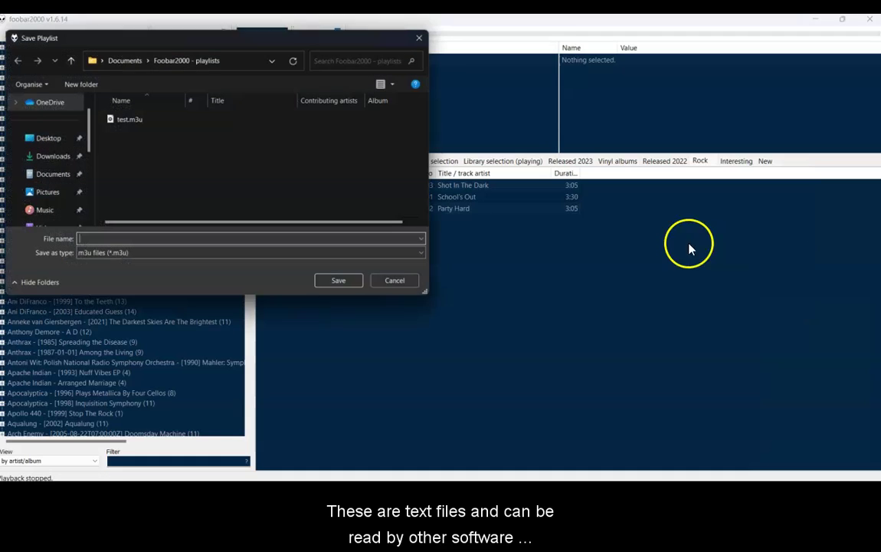
left_click(212, 259)
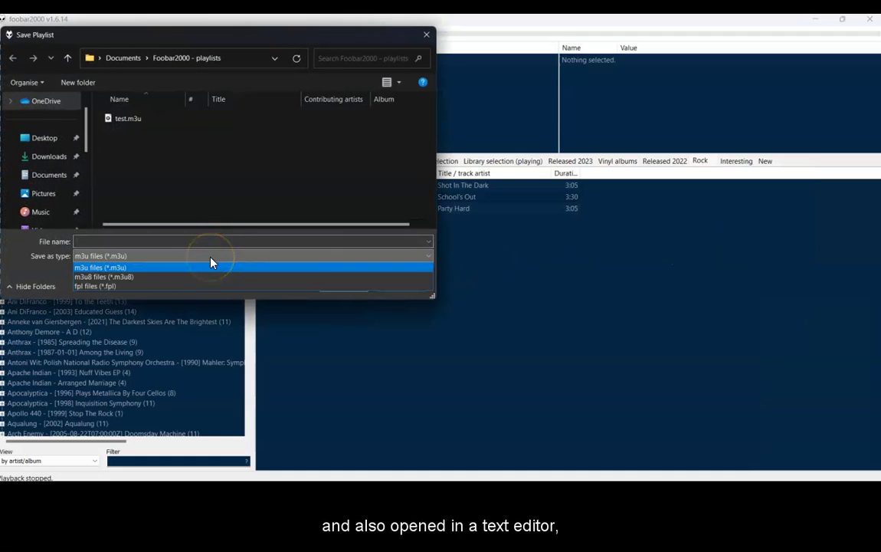
left_click(211, 244)
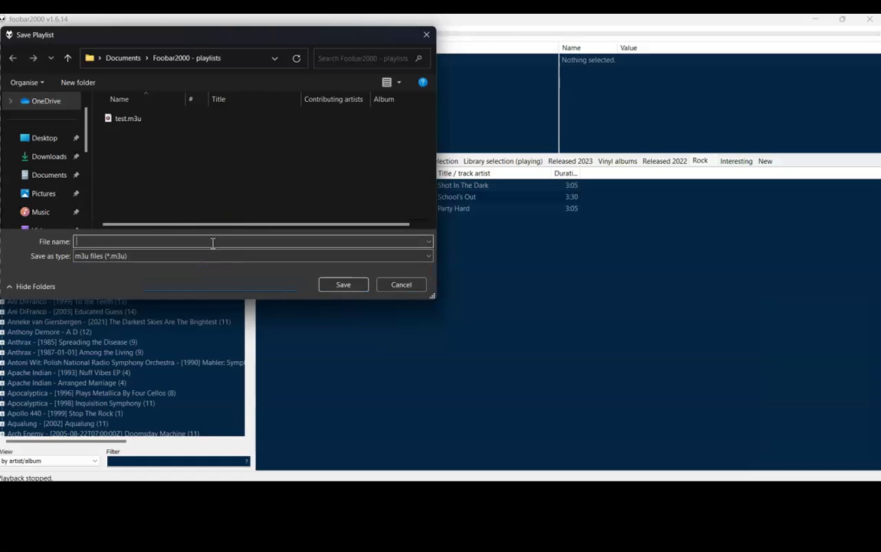
type("roc")
key("BackSpace")
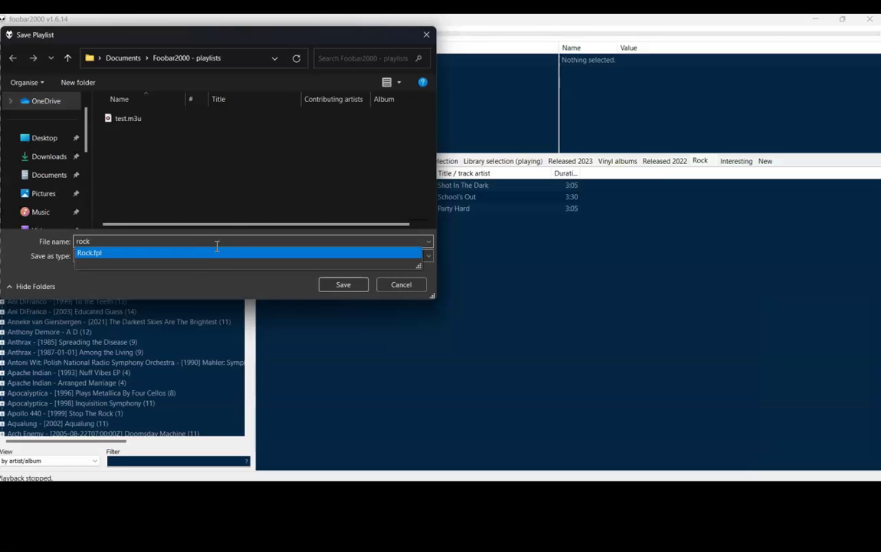
left_click(334, 285)
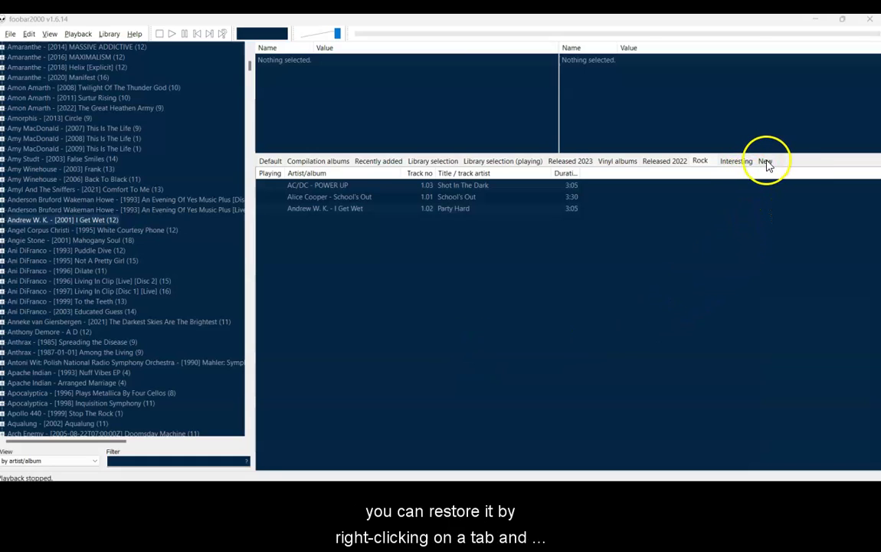
Restore the deleted playlist 01. A.C. Acoustics - Mother Head Sander
right_click(699, 162)
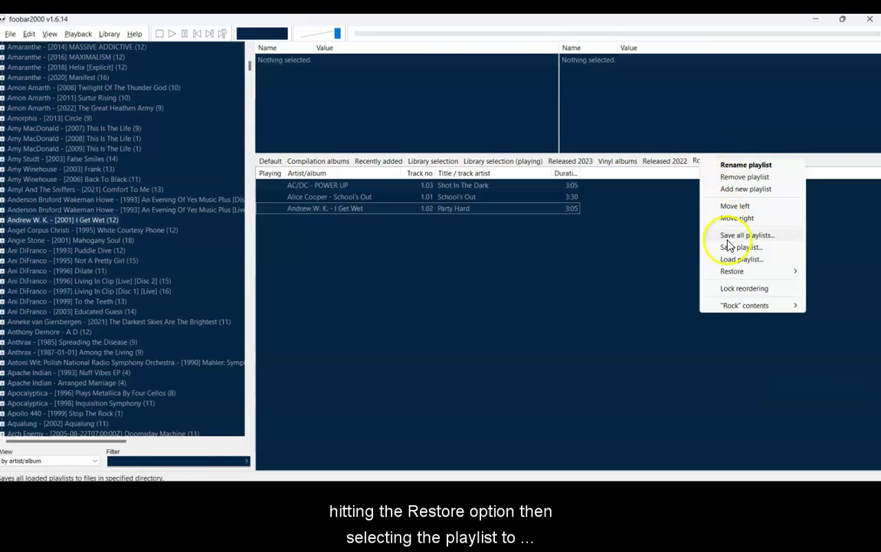
left_click(729, 272)
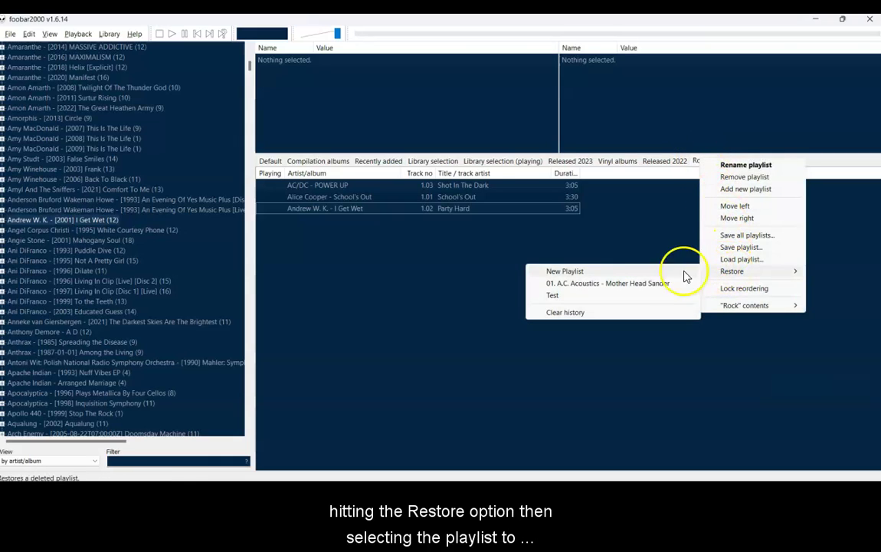
left_click(625, 290)
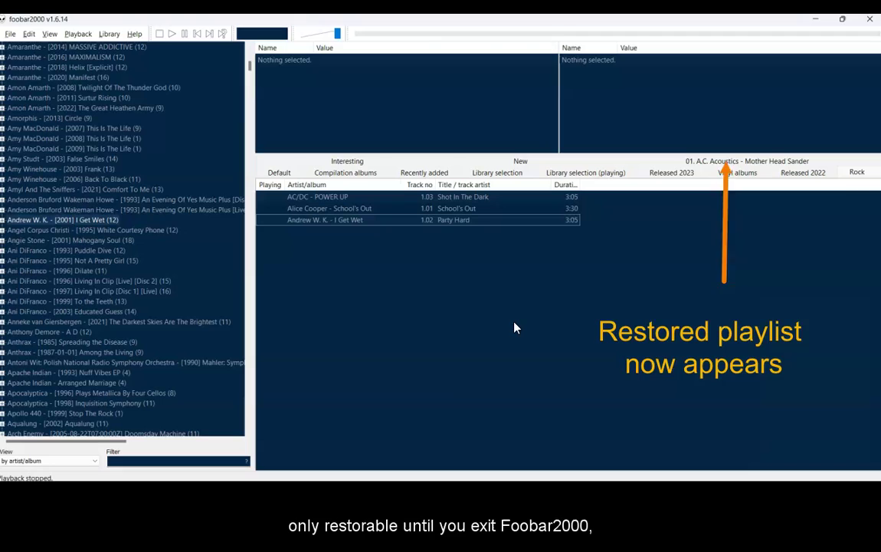
Open the Playlist Manager and add the Duration column to its list
left_click(403, 425)
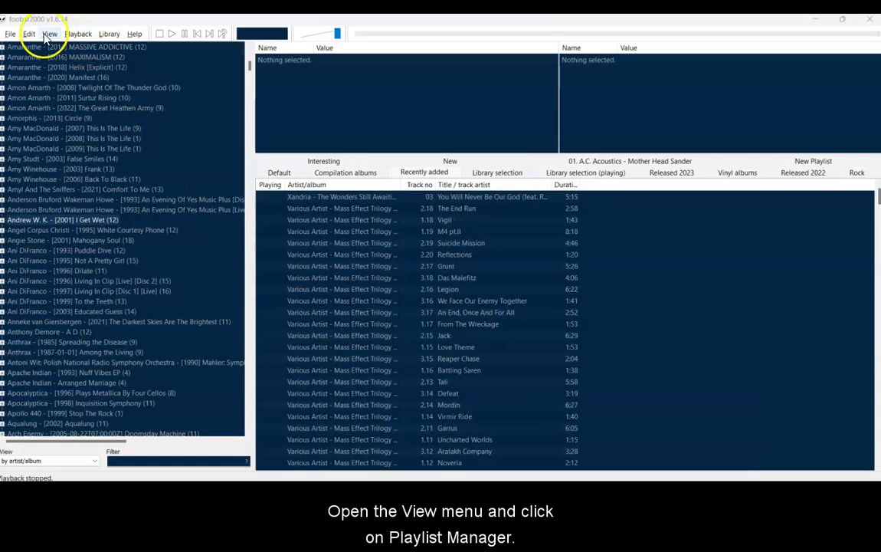
left_click(49, 34)
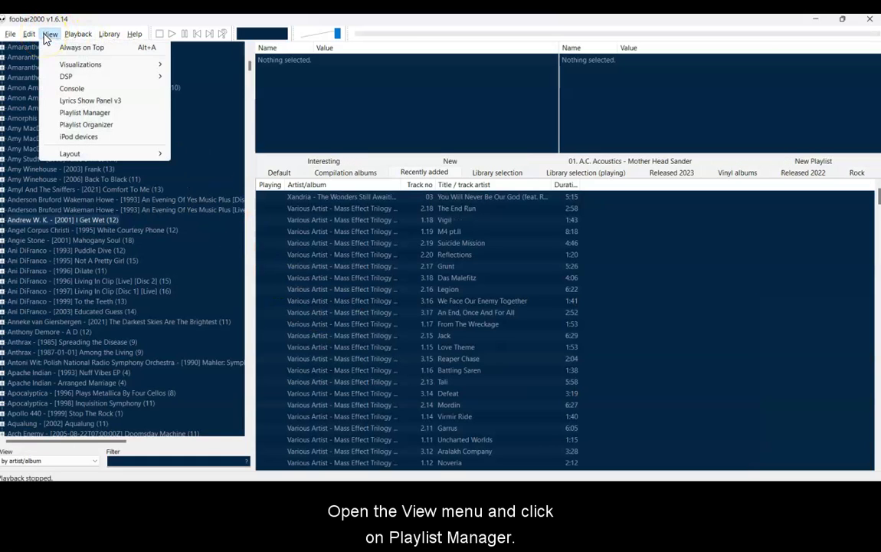
left_click(61, 113)
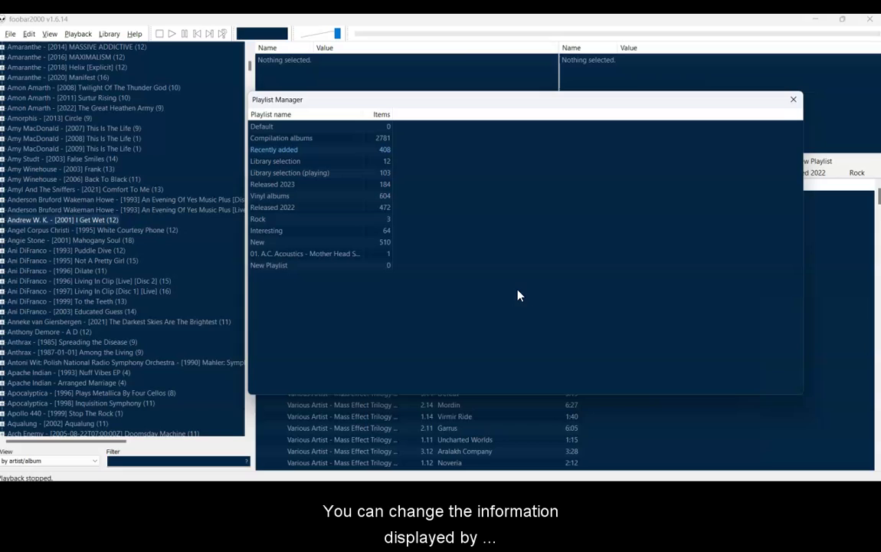
right_click(434, 119)
mouse_move(443, 122)
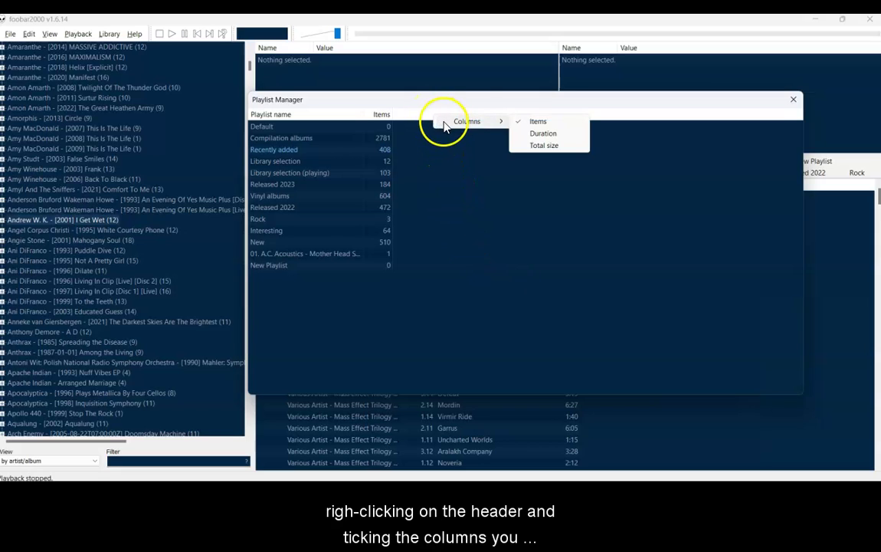
left_click(534, 136)
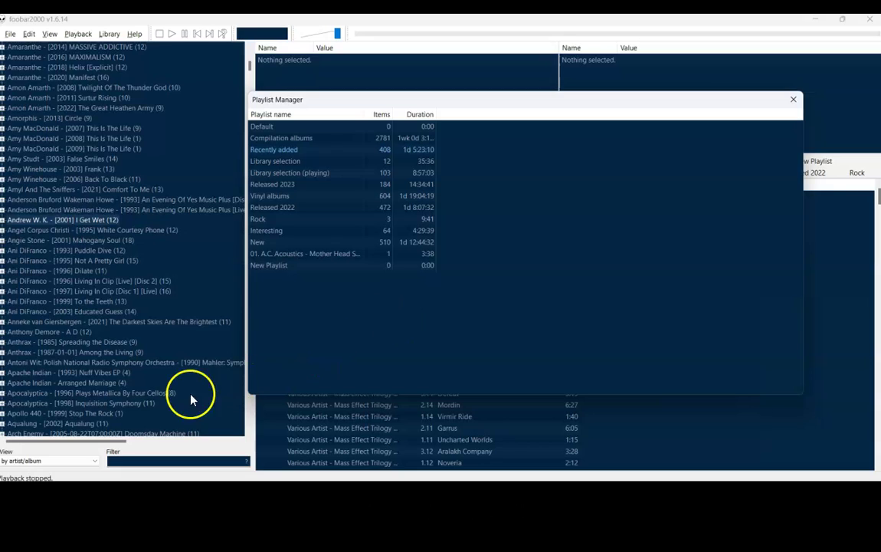
Activate the Vinyl albums playlist in the Playlist Manager and open the Released 2022 playlist's name for editing
left_click(88, 418)
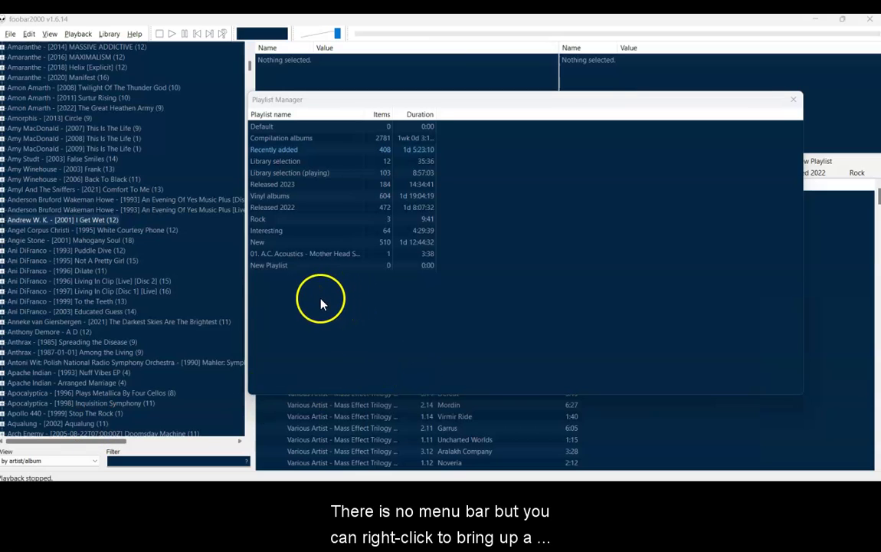
right_click(285, 197)
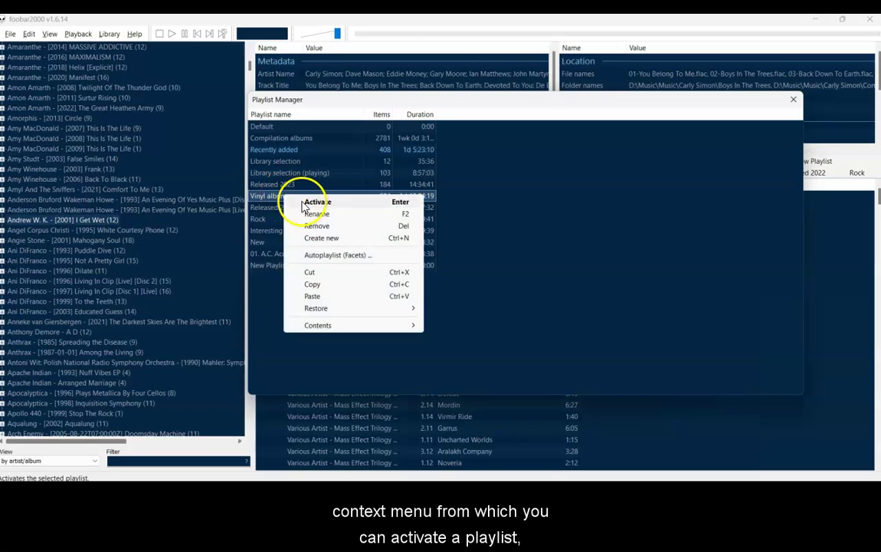
left_click(302, 203)
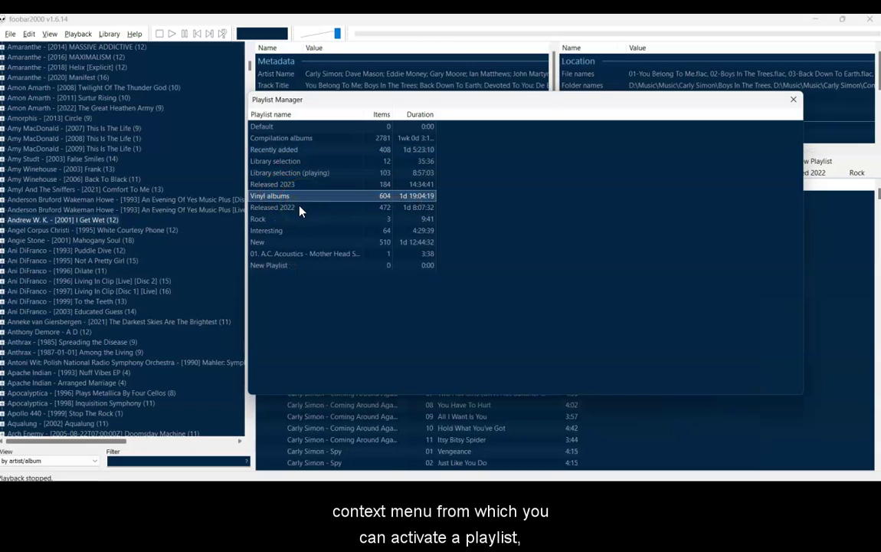
right_click(297, 208)
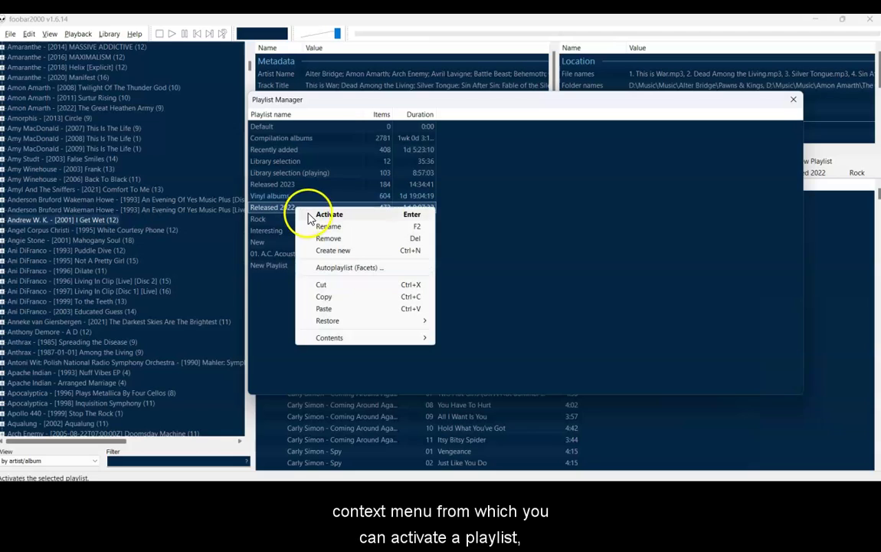
left_click(280, 203)
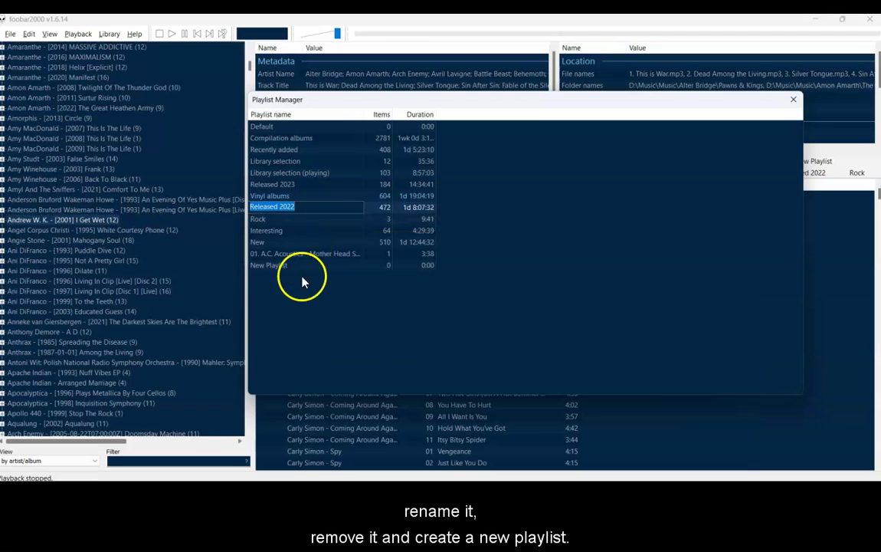
Create a new empty playlist from the Playlist Manager, keeping its default name
right_click(265, 220)
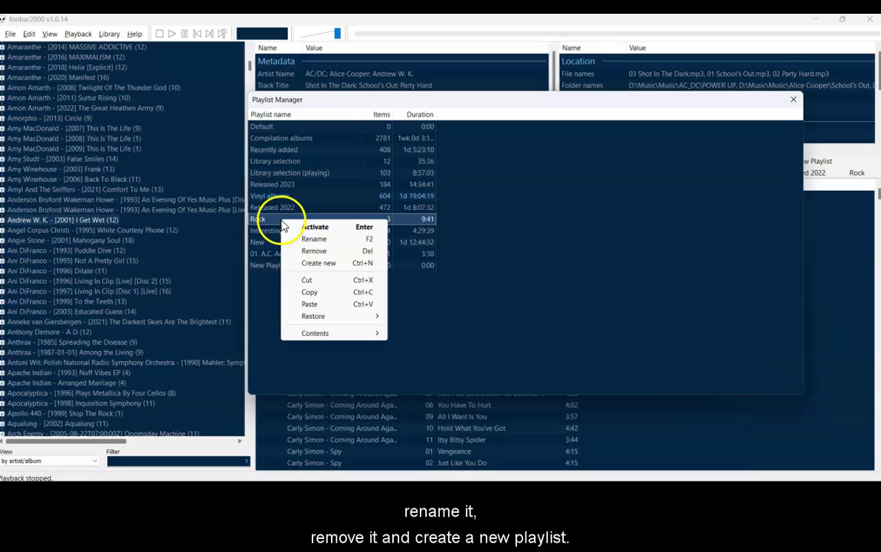
left_click(313, 263)
left_click(317, 303)
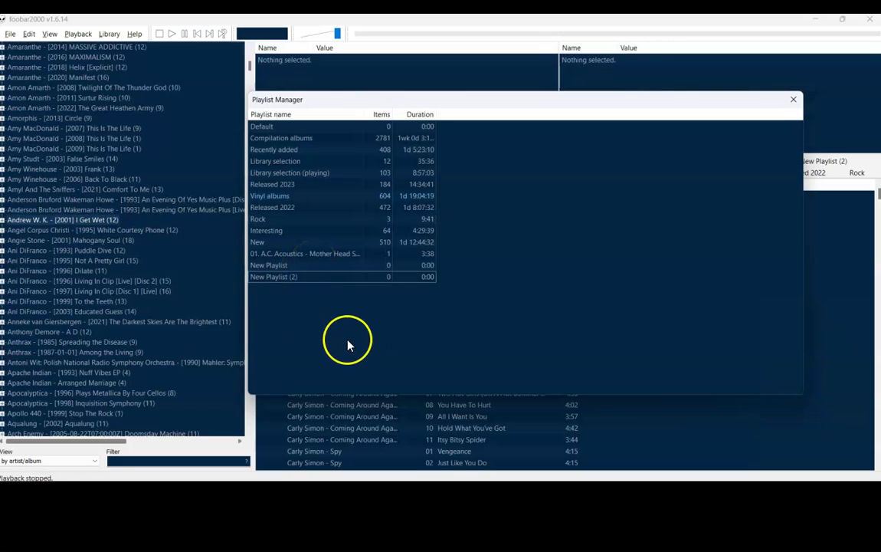
left_click(69, 433)
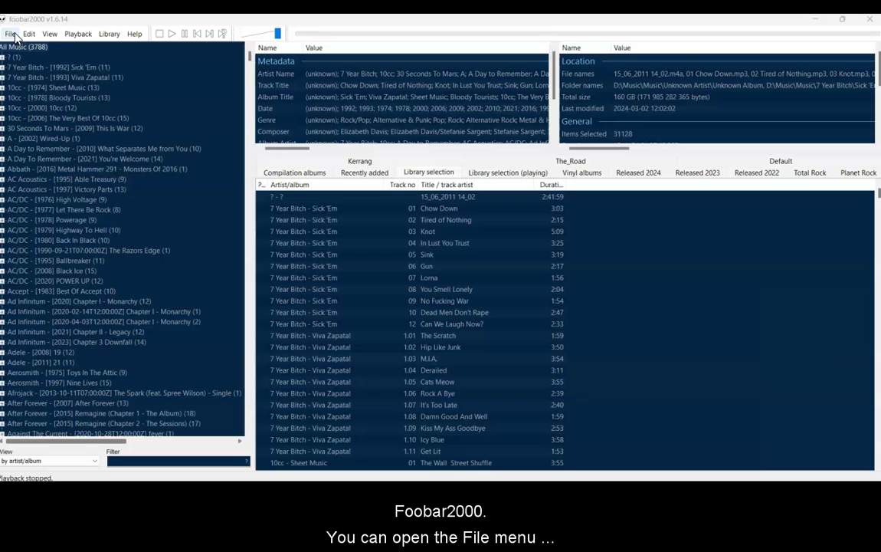
Open the preferences and review the list of installed components
left_click(11, 33)
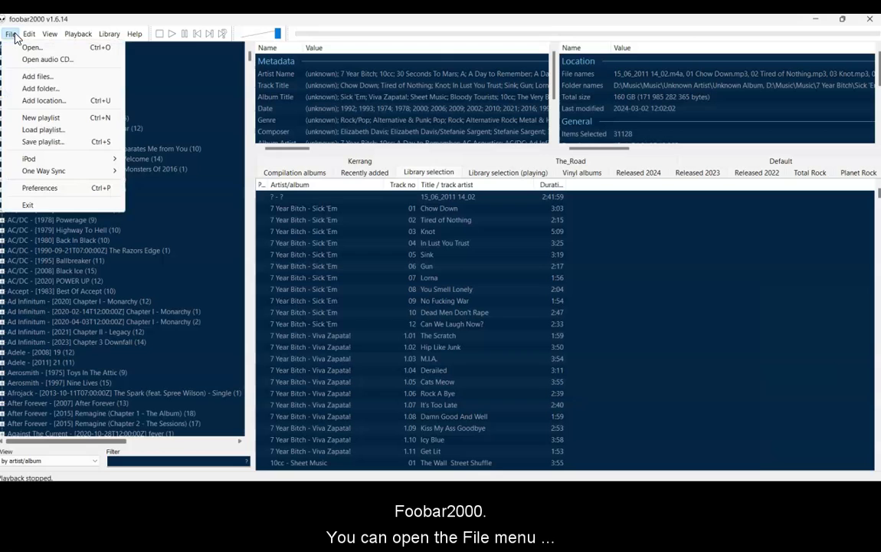
left_click(59, 188)
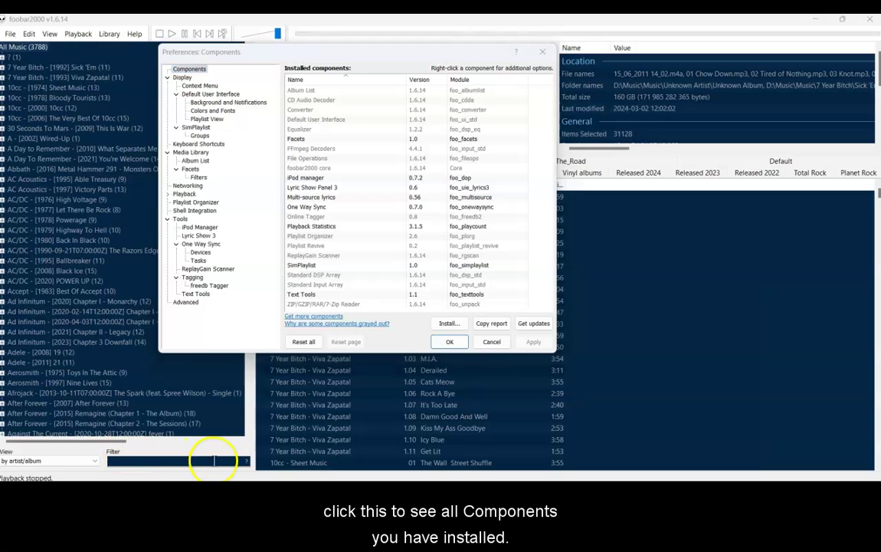
key("Escape")
left_click(11, 35)
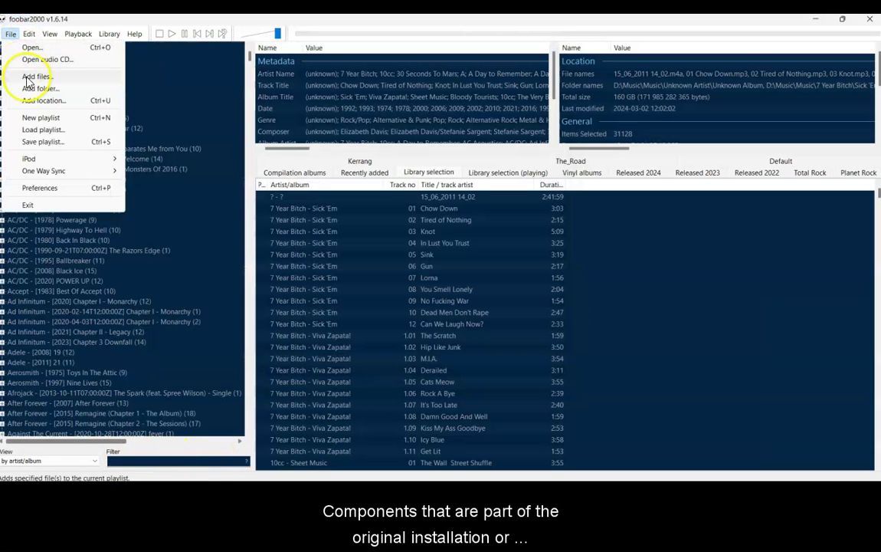
left_click(39, 188)
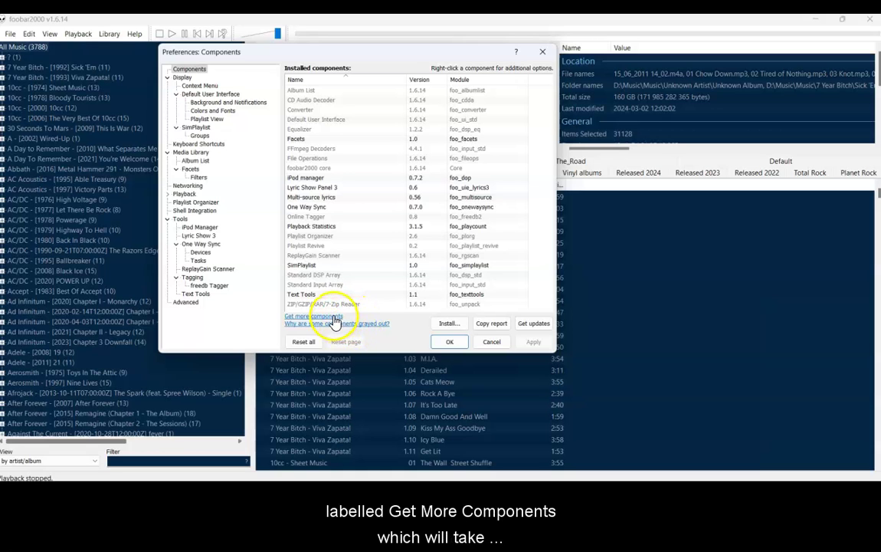
Open the foobar2000 components web page in the browser and view the details page of Album list panel 2.0.2
left_click(313, 316)
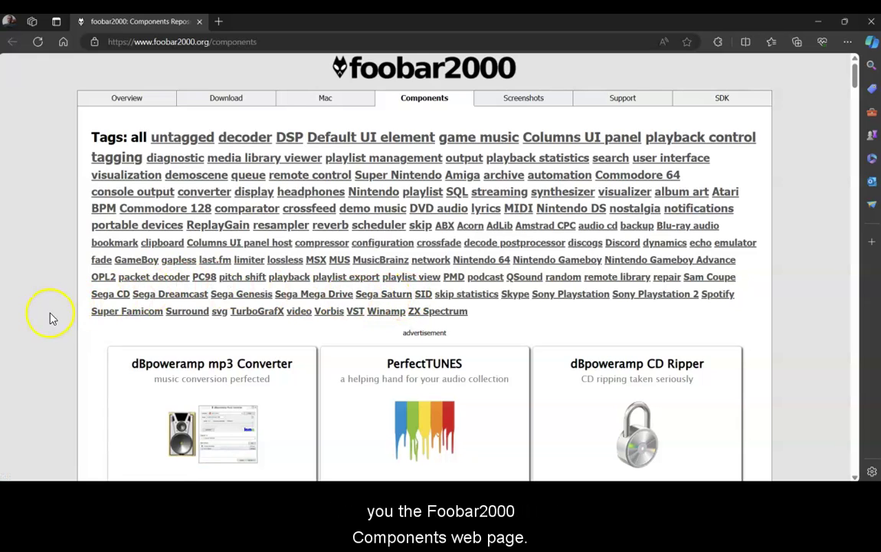
scroll(59, 313, "down", 5)
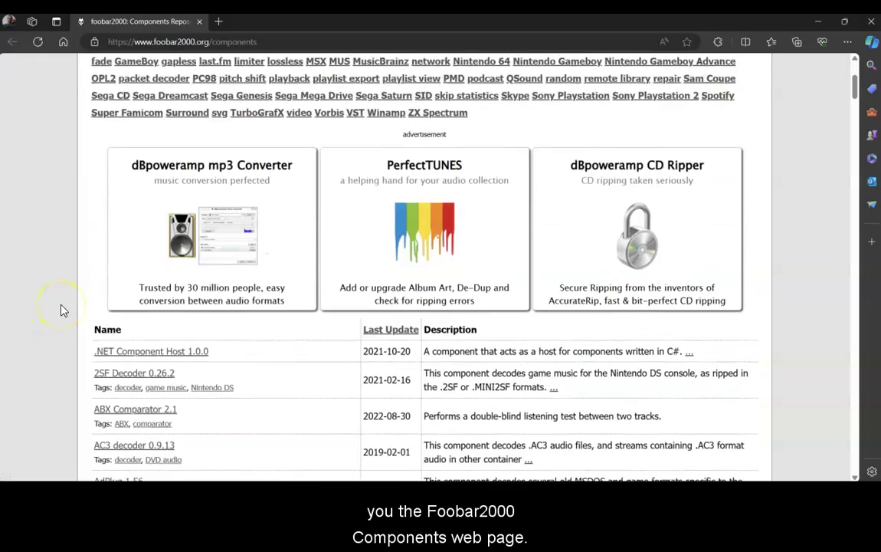
scroll(63, 311, "down", 1)
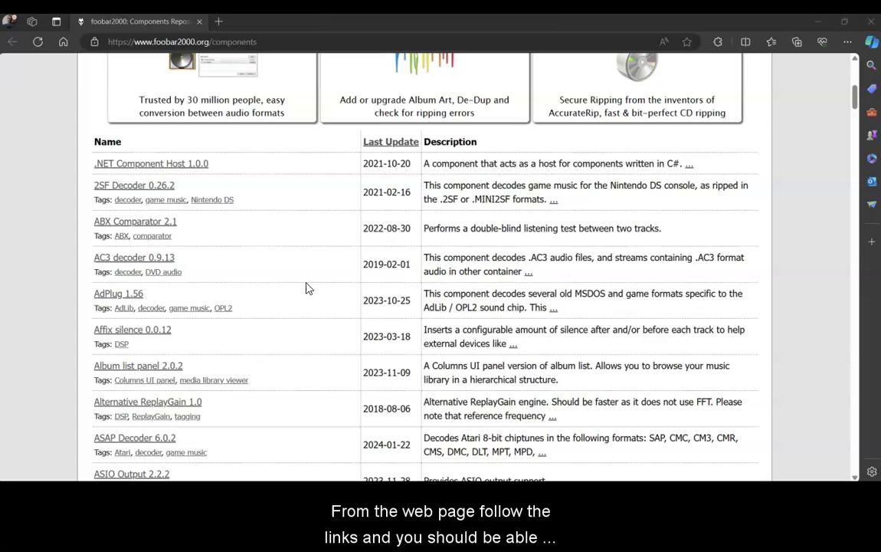
scroll(306, 288, "down", 3)
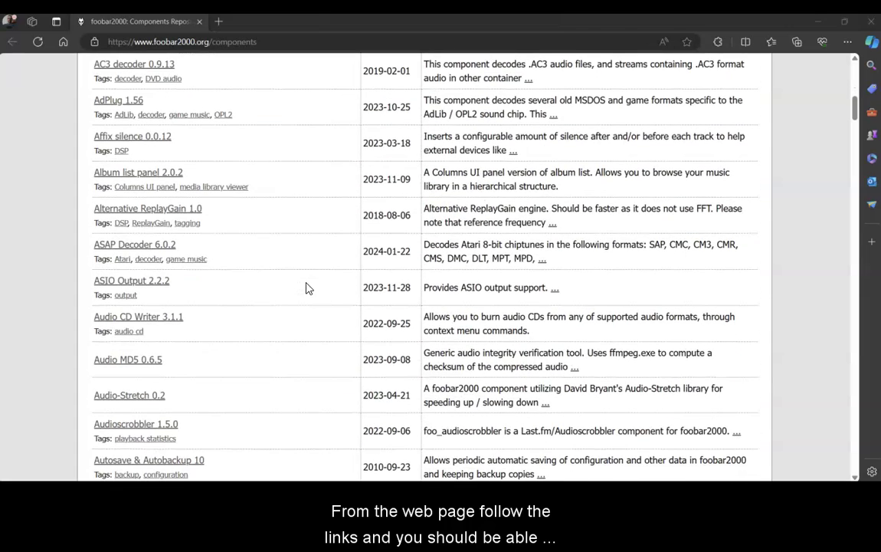
left_click(147, 172)
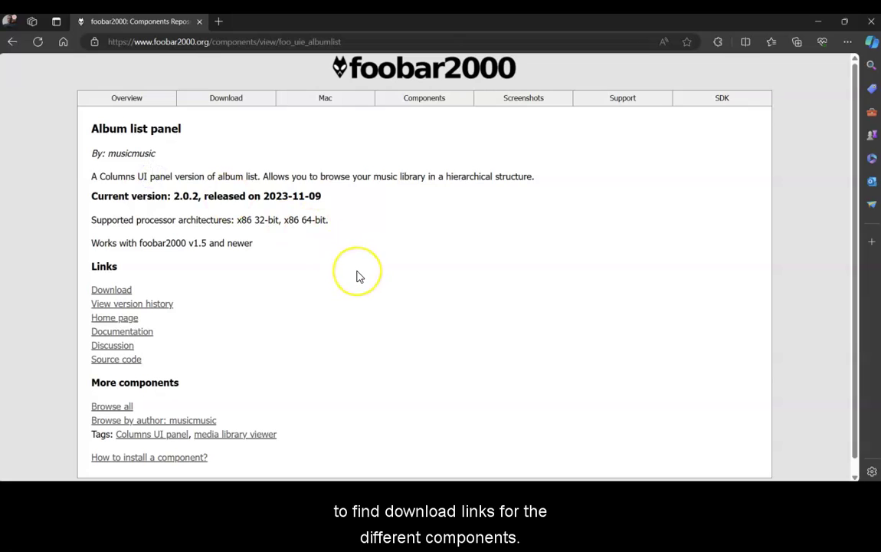
Switch back to foobar2000, open the file dialog for installing a component, and close it without choosing a file
scroll(356, 276, "down", 1)
scroll(357, 276, "up", 1)
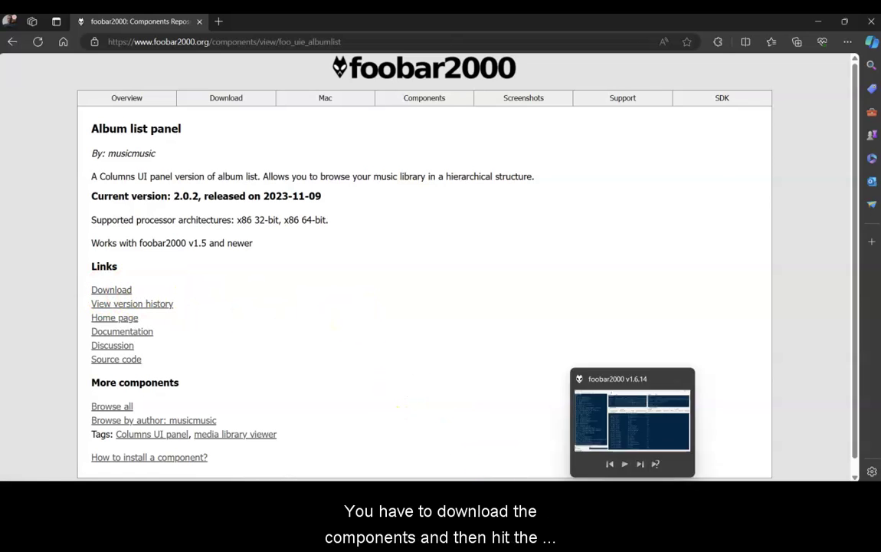
left_click(625, 537)
left_click(449, 323)
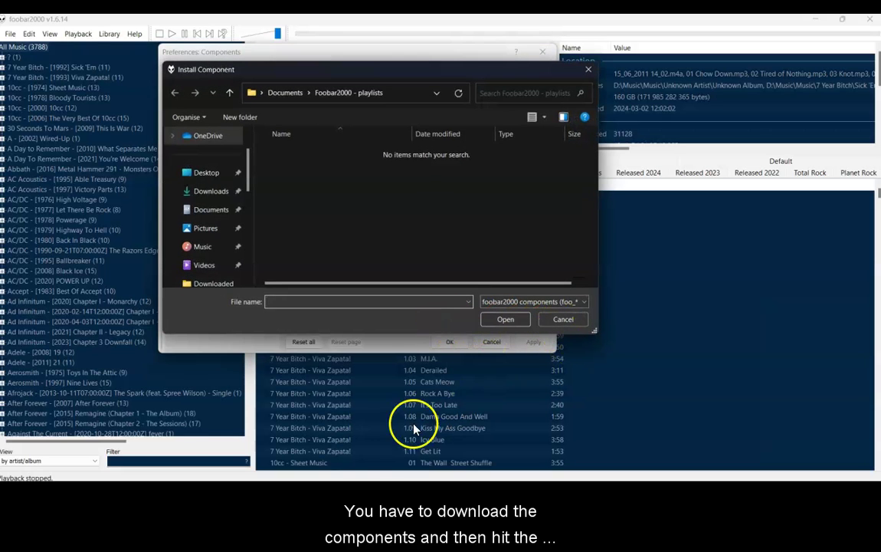
left_click(52, 424)
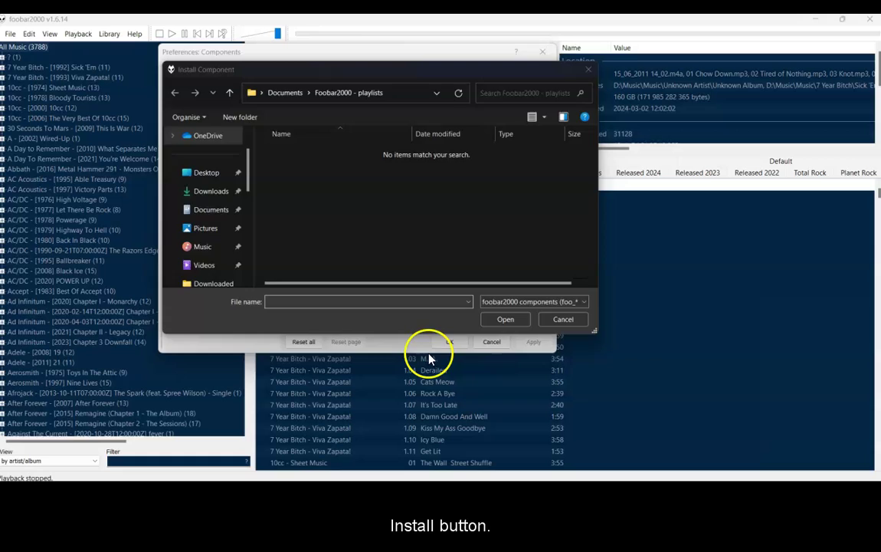
key("Escape")
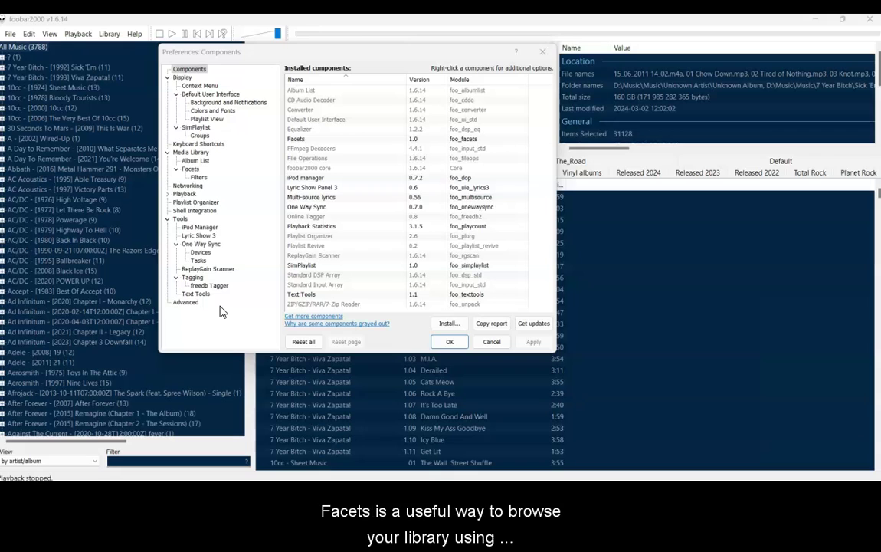
Review Facets, Multi-source lyrics, Lyric Show Panel 3, One Way Sync, Playback Statistics, Text Tools and Playlist Organizer among the installed components, and close the preferences without saving
left_click(297, 140)
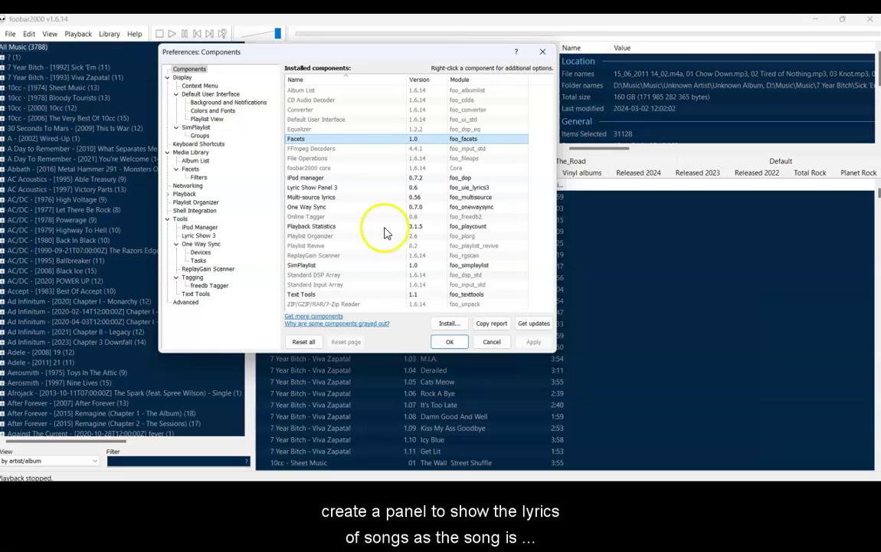
left_click(344, 197)
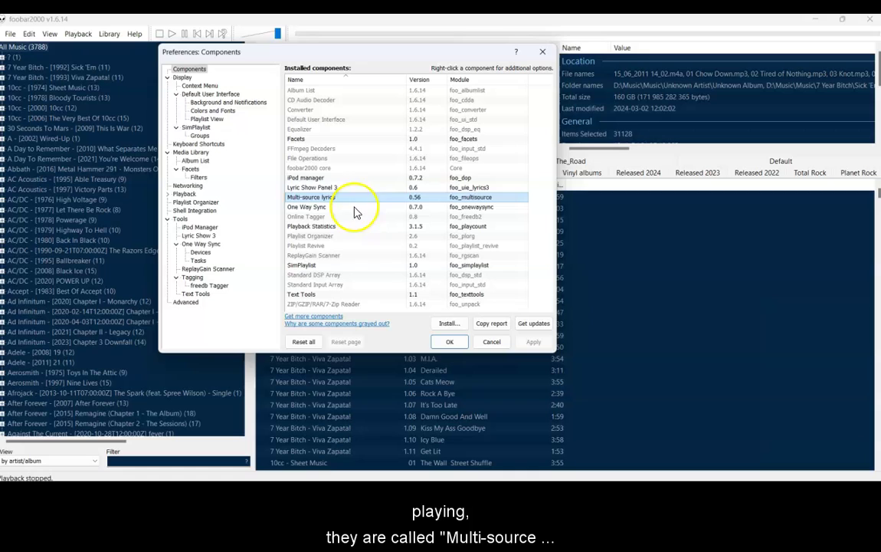
left_click(339, 188)
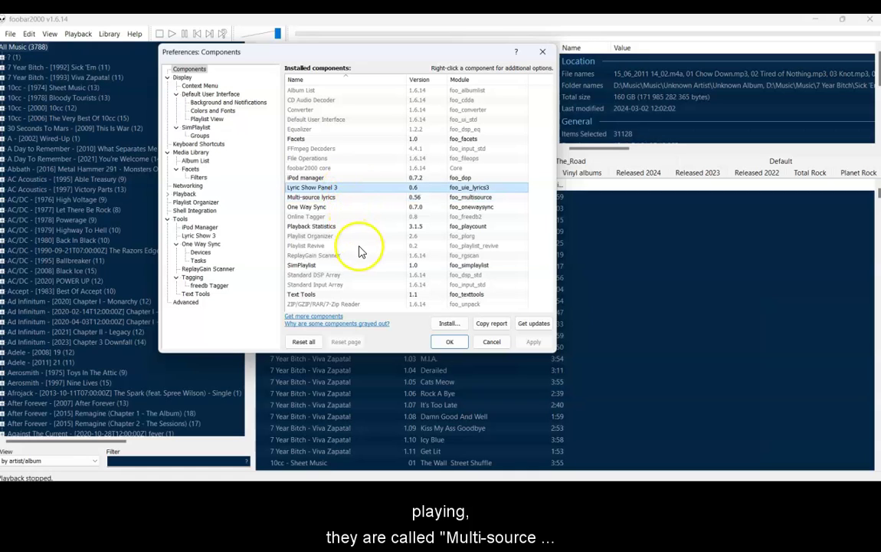
left_click(69, 381)
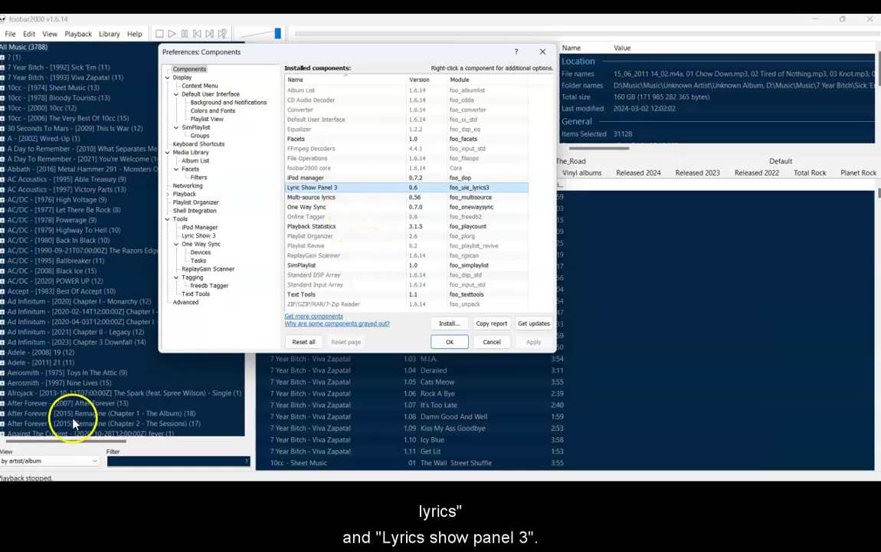
left_click(51, 387)
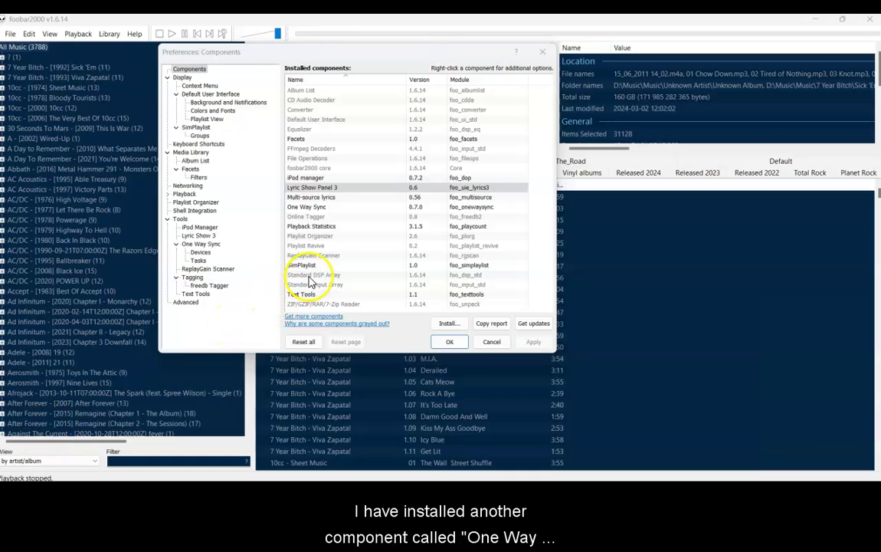
left_click(326, 207)
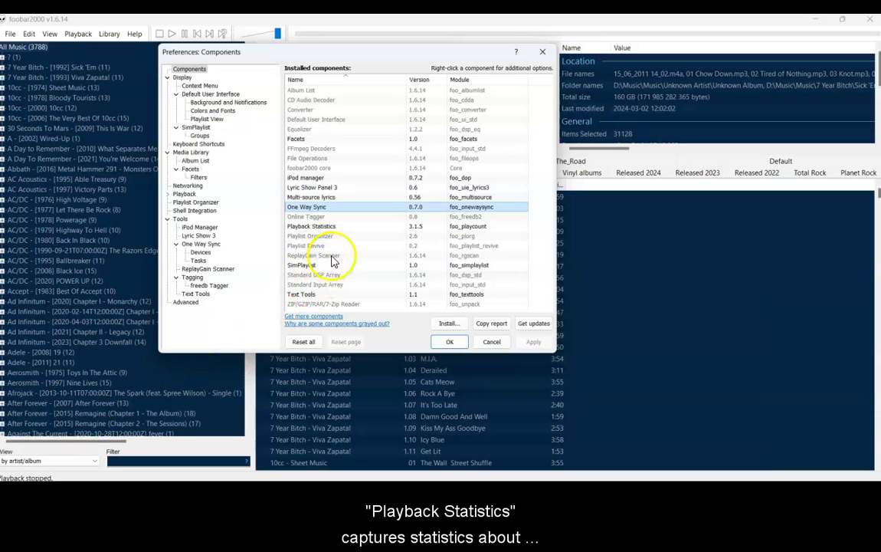
left_click(337, 226)
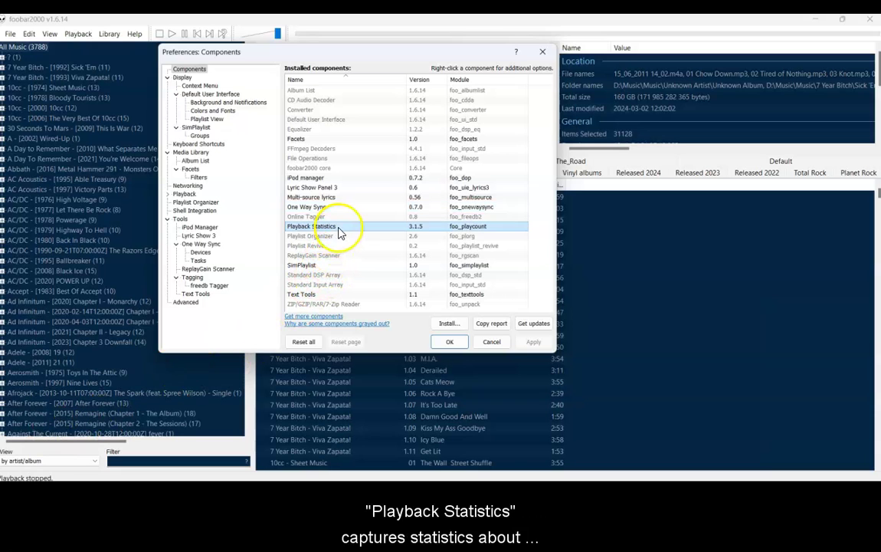
left_click(337, 297)
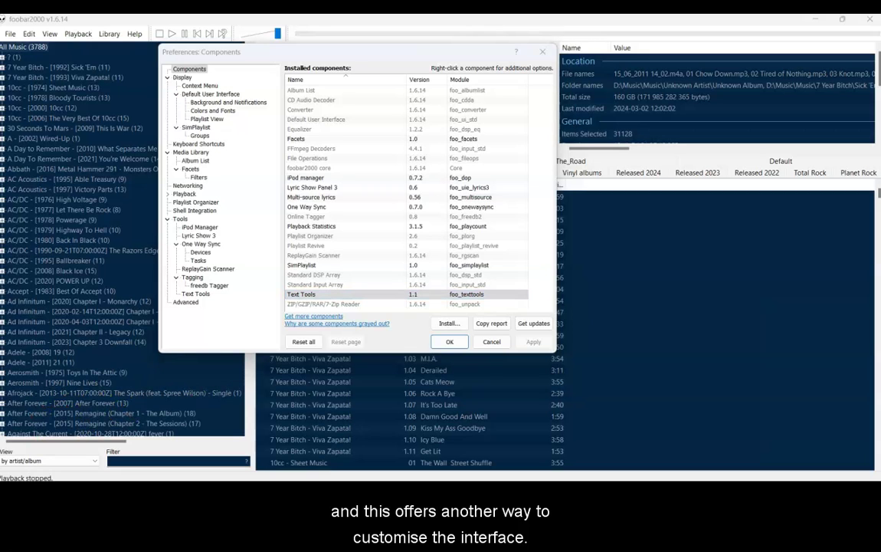
left_click(350, 236)
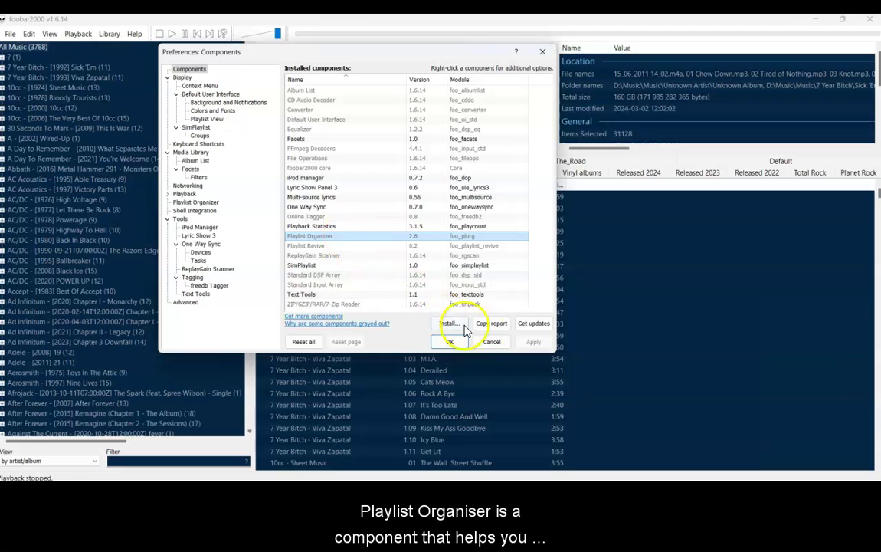
left_click(492, 342)
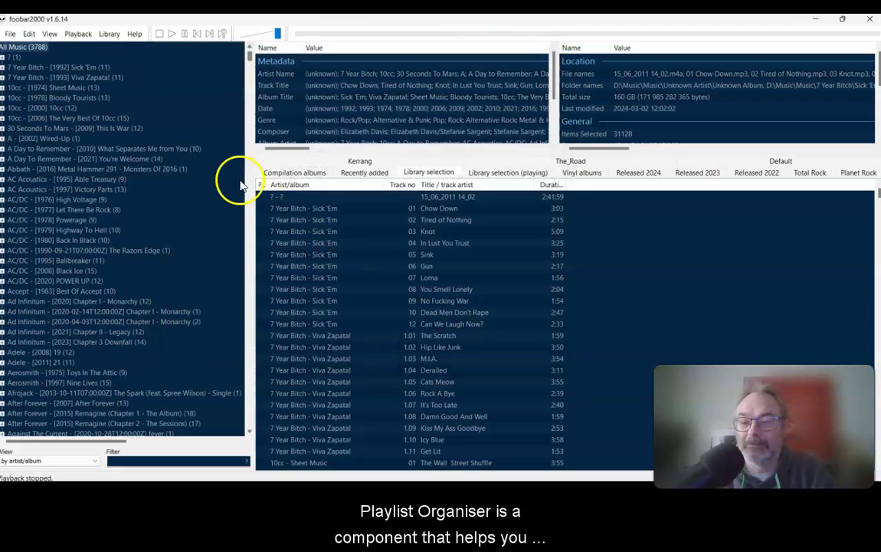
Open the Playlist Organizer and collapse the folder containing Compilation albums and Library selection and the folder containing Vinyl albums
left_click(71, 36)
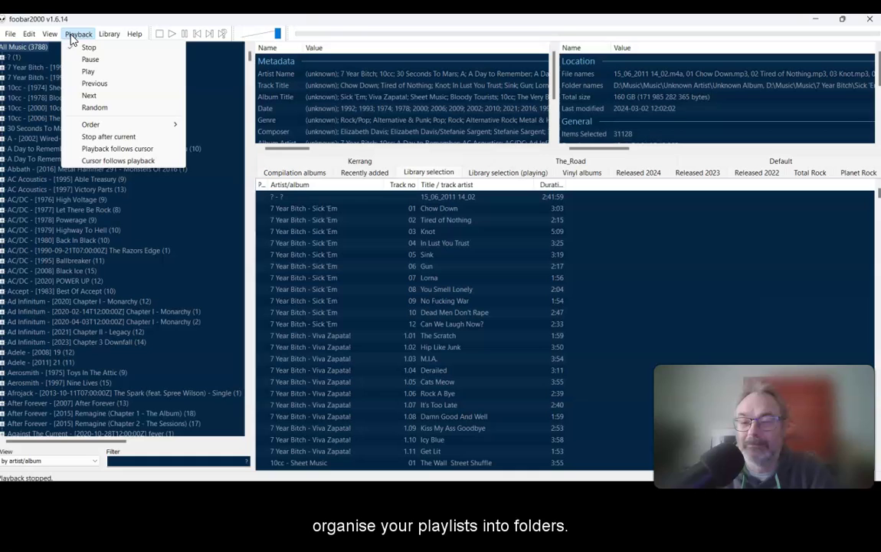
left_click(71, 35)
left_click(49, 35)
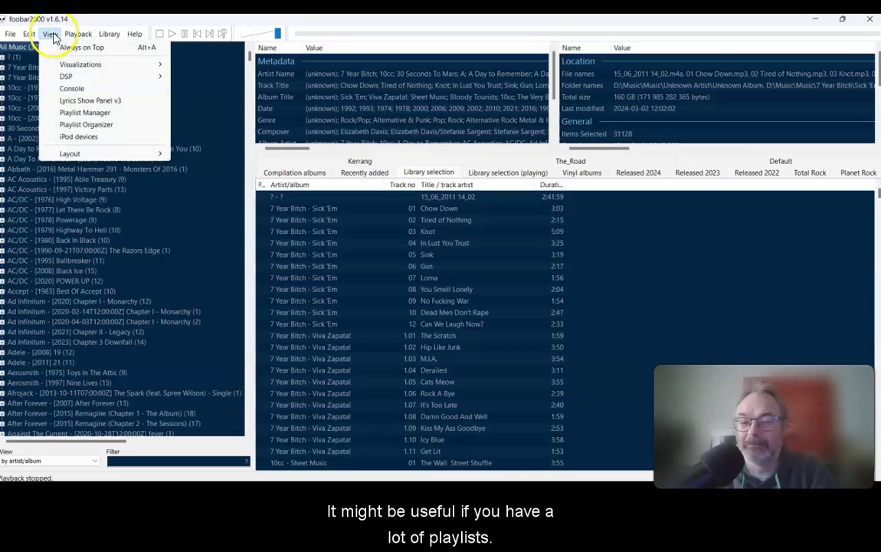
left_click(61, 126)
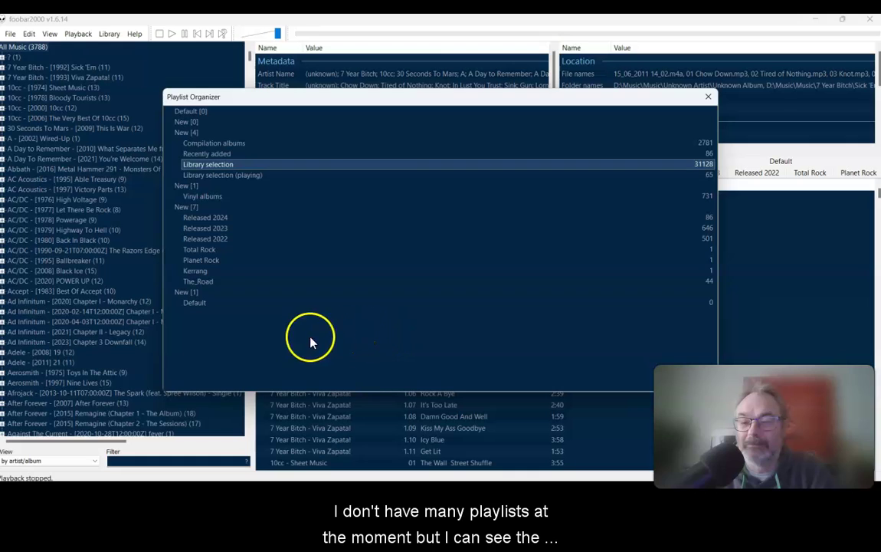
double_click(174, 134)
double_click(176, 143)
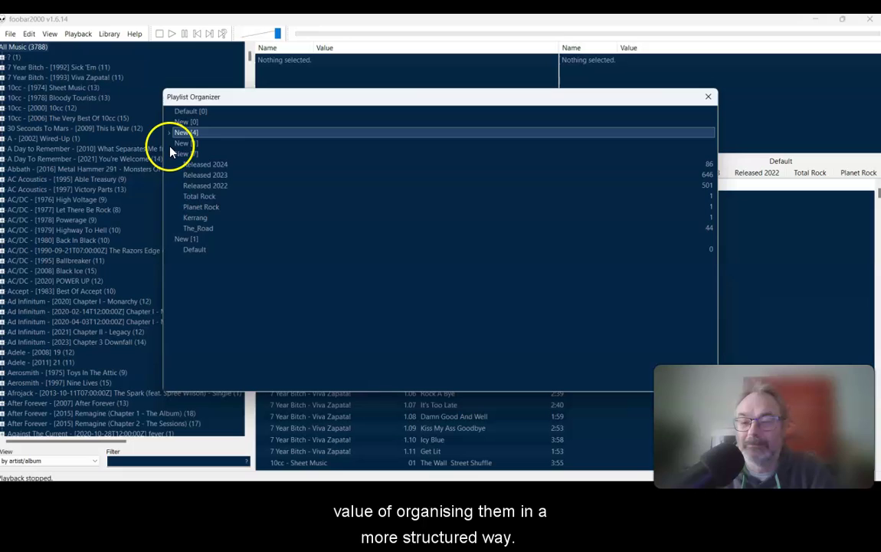